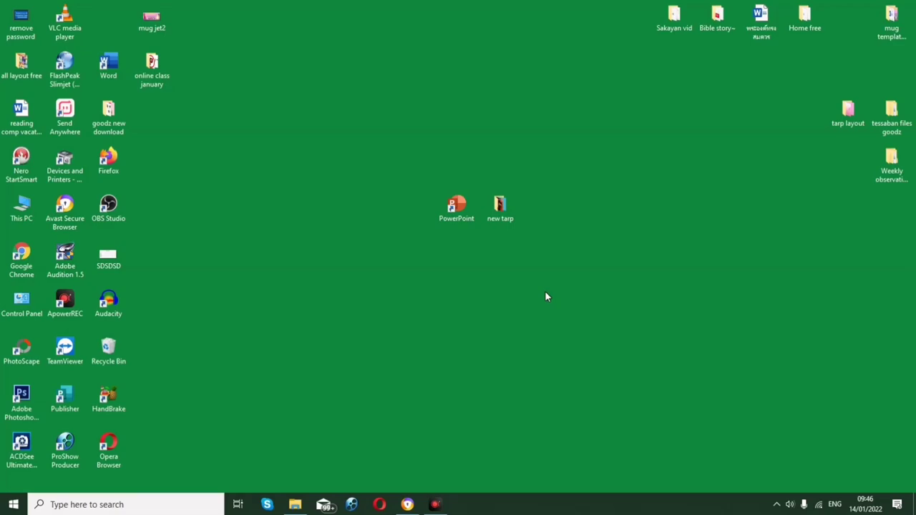
- Nudge the PowerPoint desktop shortcut slightly left and launch PowerPoint from it
{"action": "left_click_drag", "start_coordinate": [453, 207], "coordinate": [394, 229]}
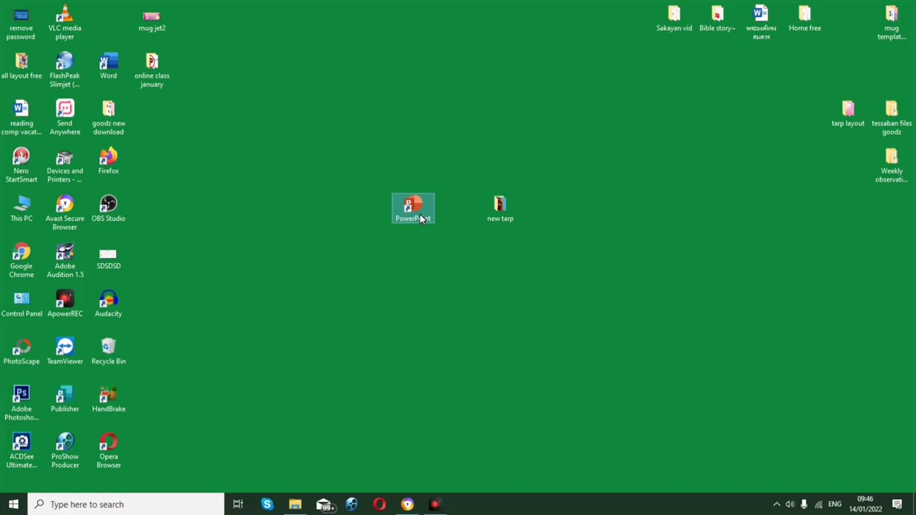
{"action": "double_click", "coordinate": [421, 218]}
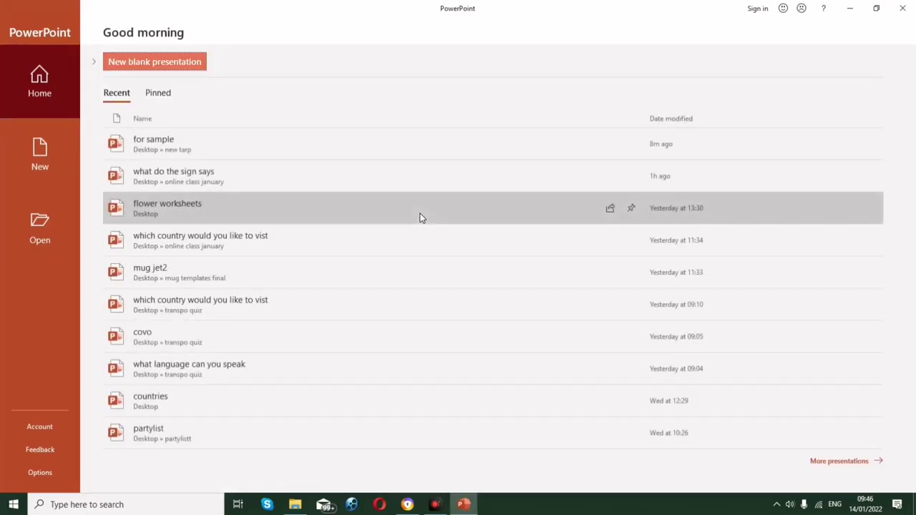
- Create a new blank presentation, dismiss the Design Ideas pane, and show the Design tab
{"action": "left_click", "coordinate": [157, 63]}
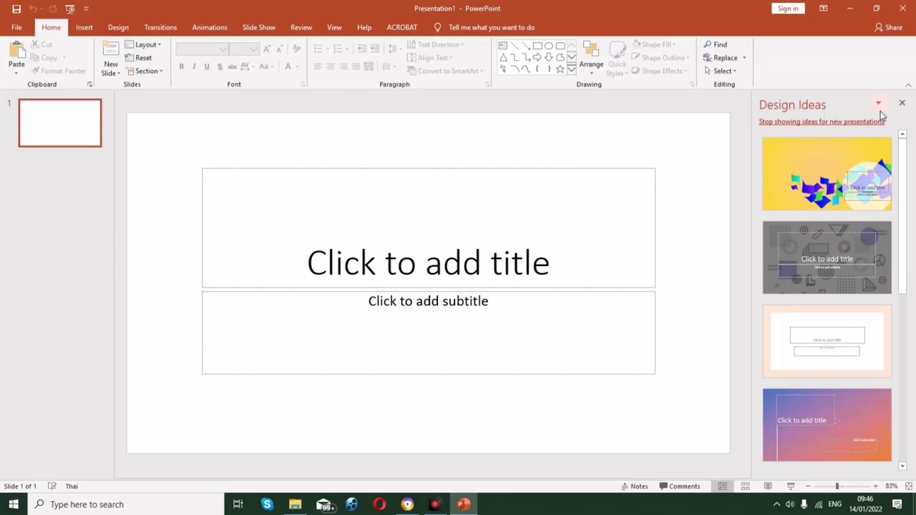
{"action": "left_click", "coordinate": [900, 105]}
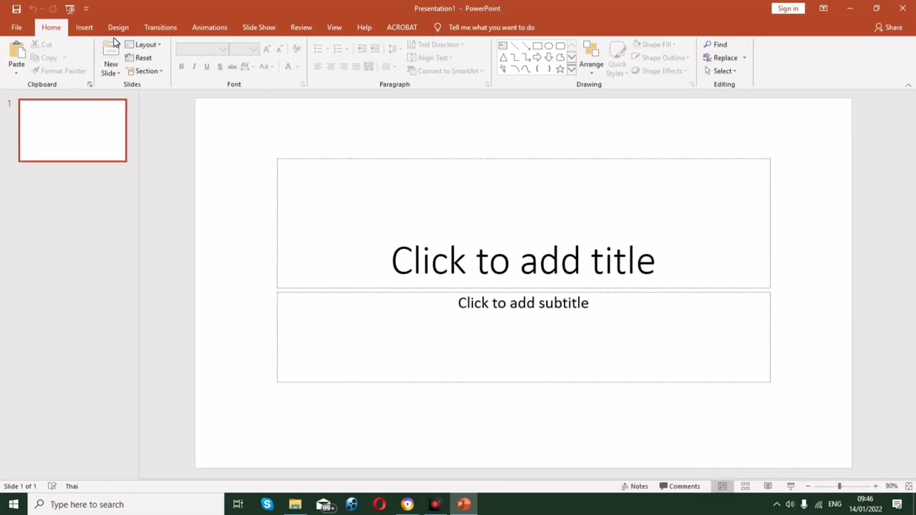
{"action": "left_click", "coordinate": [117, 30]}
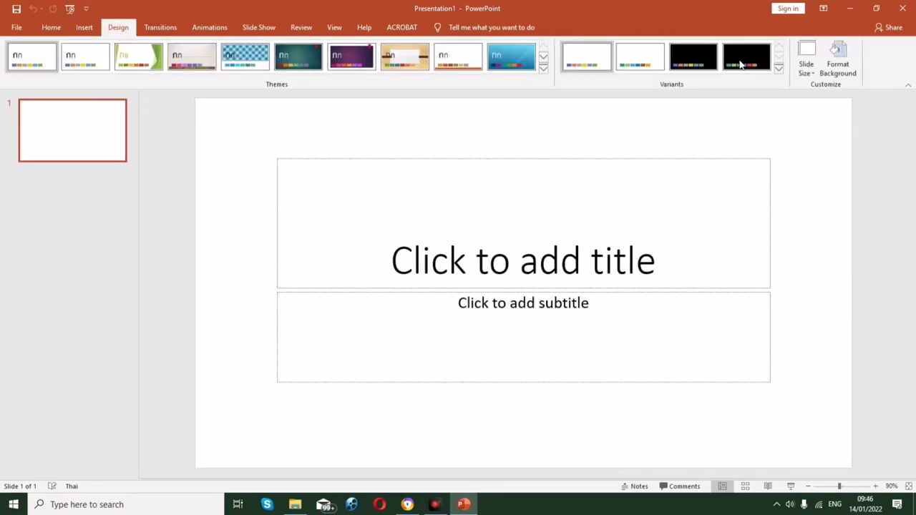
- Open the Custom Slide Size dialog, currently Widescreen 33.867 × 19.05 cm
{"action": "left_click", "coordinate": [809, 63]}
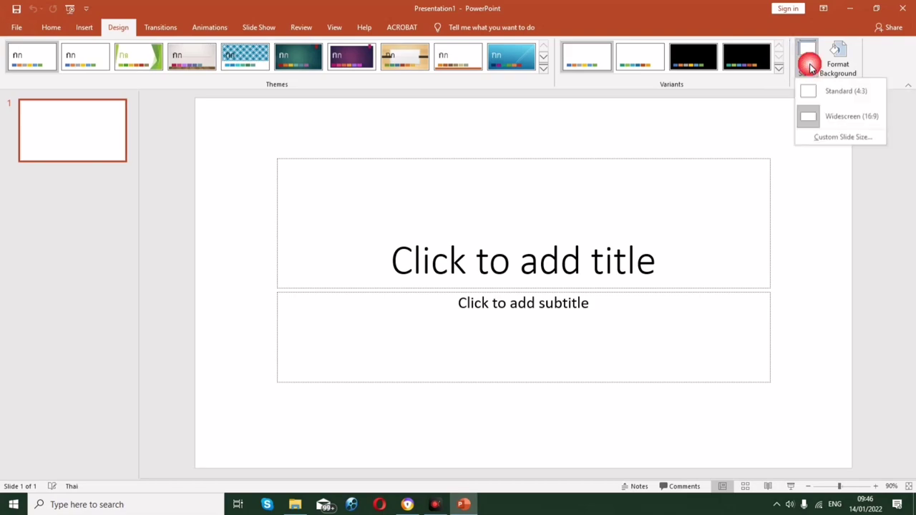
{"action": "left_click", "coordinate": [825, 138]}
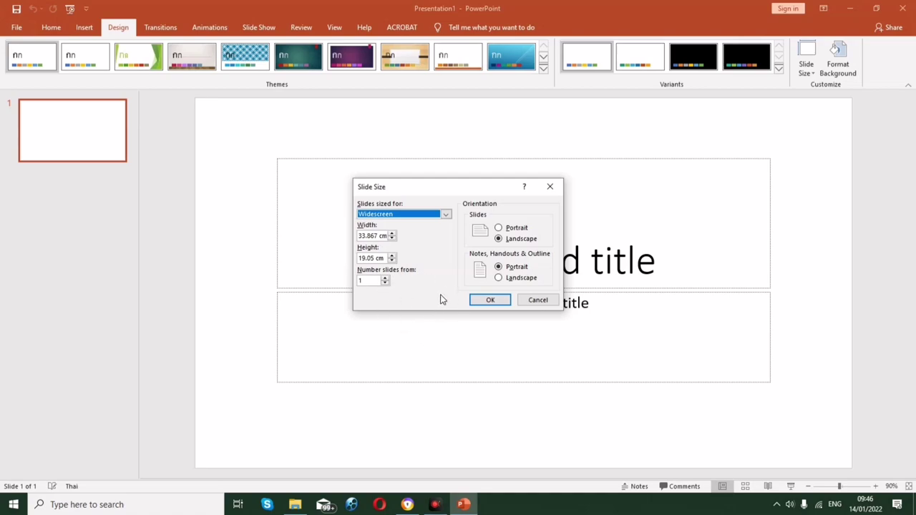
{"action": "mouse_move", "coordinate": [409, 506]}
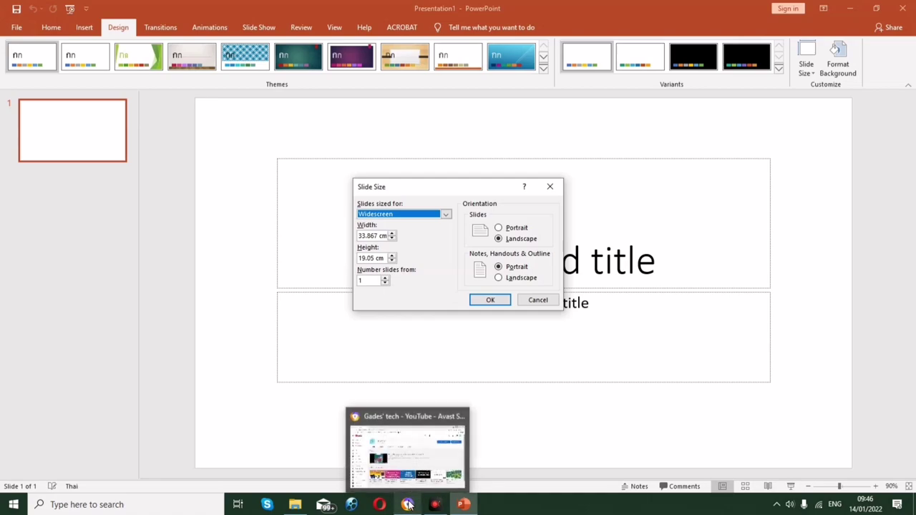
- Search '2 ft cm' in a new Chrome tab and copy the 60.96 cm result
{"action": "left_click", "coordinate": [405, 452]}
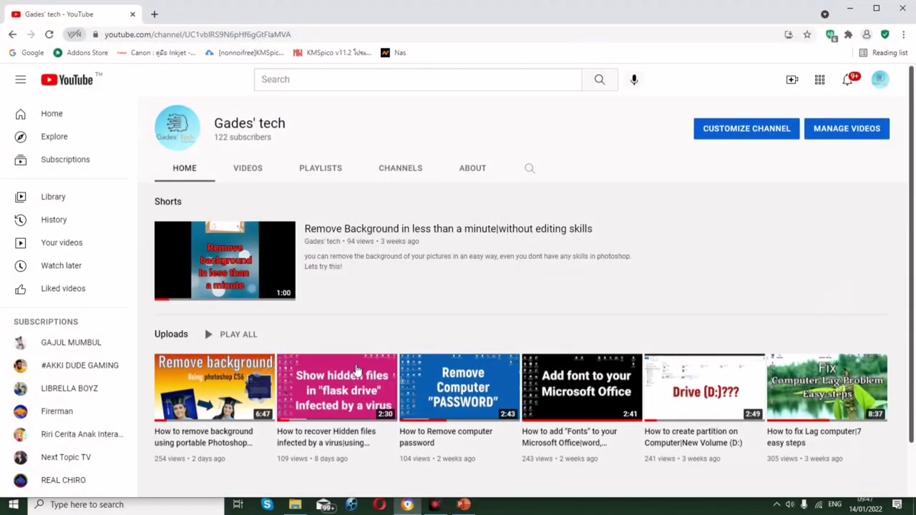
{"action": "left_click", "coordinate": [154, 14]}
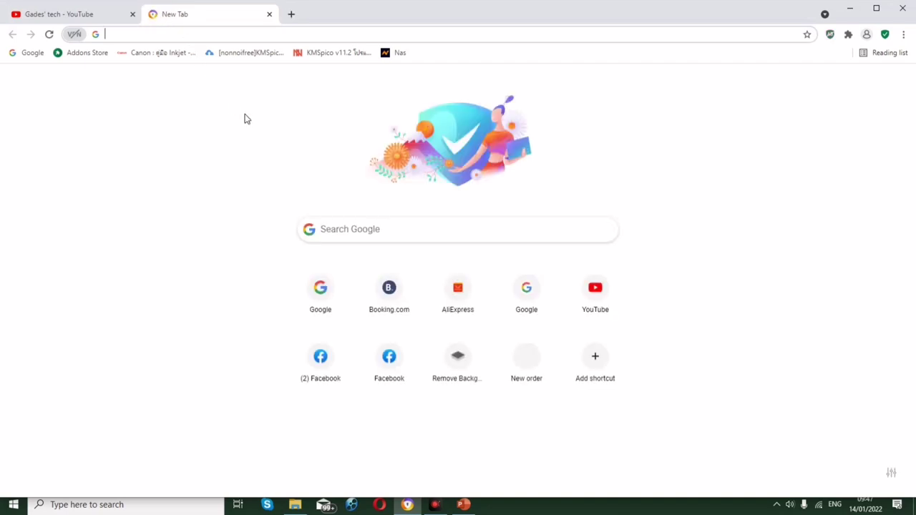
{"action": "left_click", "coordinate": [358, 241]}
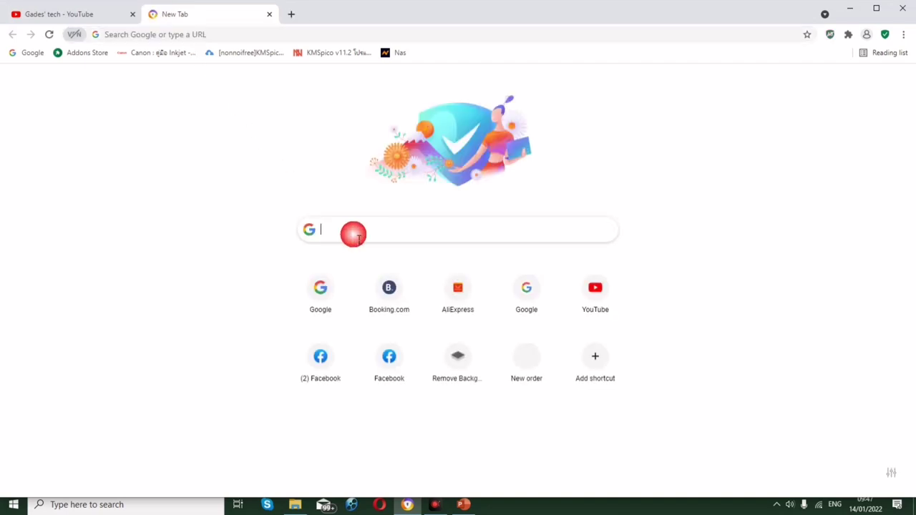
{"action": "type", "text": "2"}
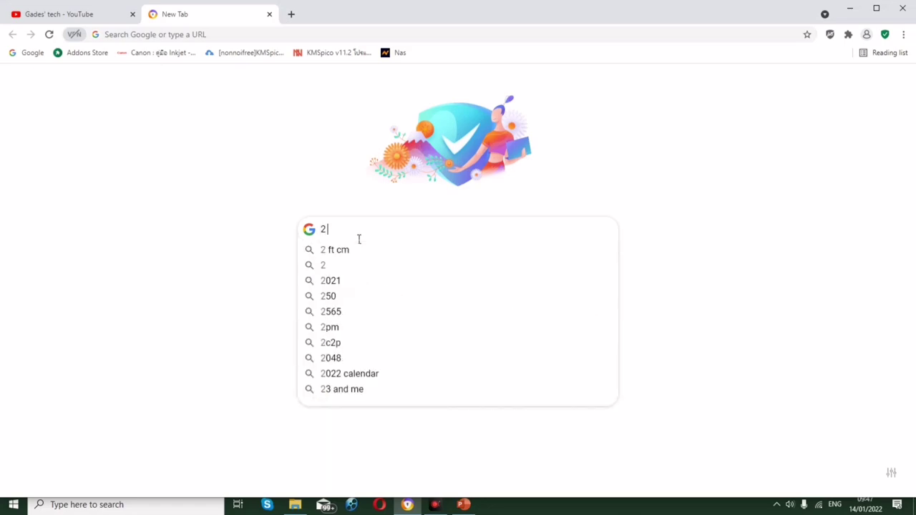
{"action": "type", "text": " ft"}
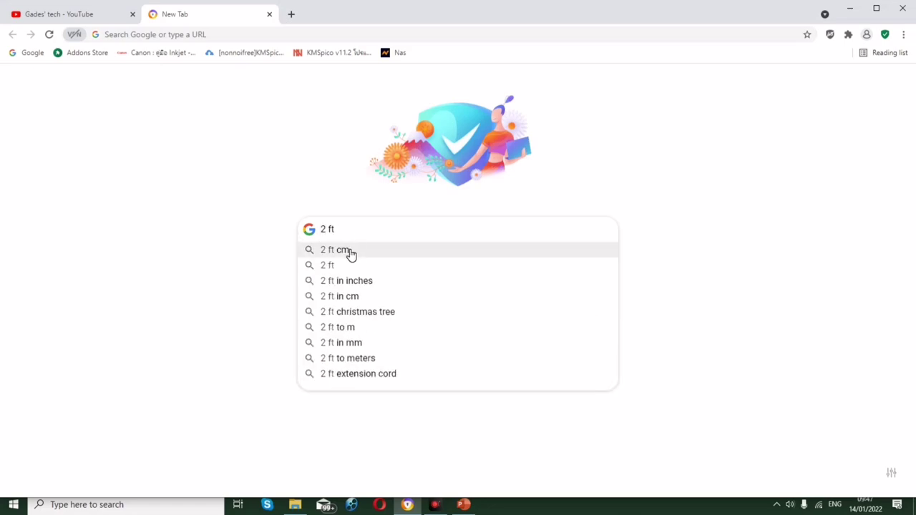
{"action": "left_click", "coordinate": [344, 249]}
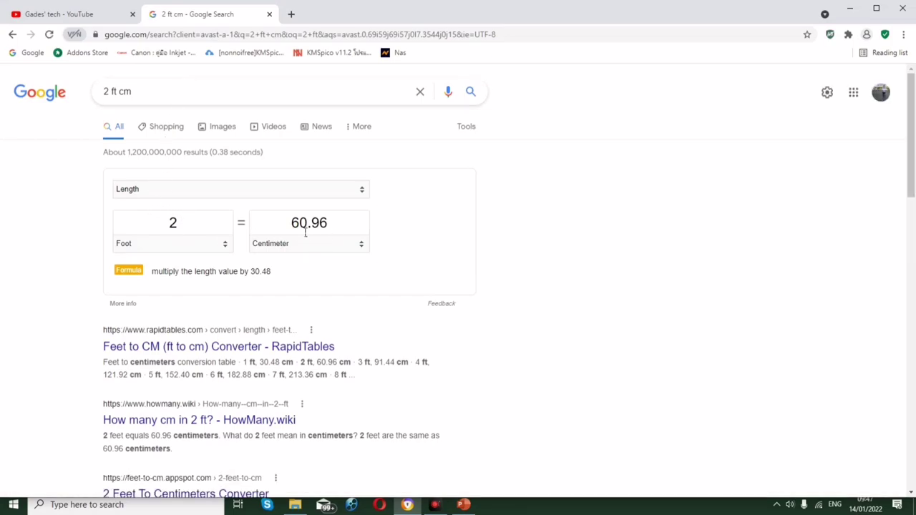
{"action": "left_click_drag", "start_coordinate": [334, 229], "coordinate": [291, 229]}
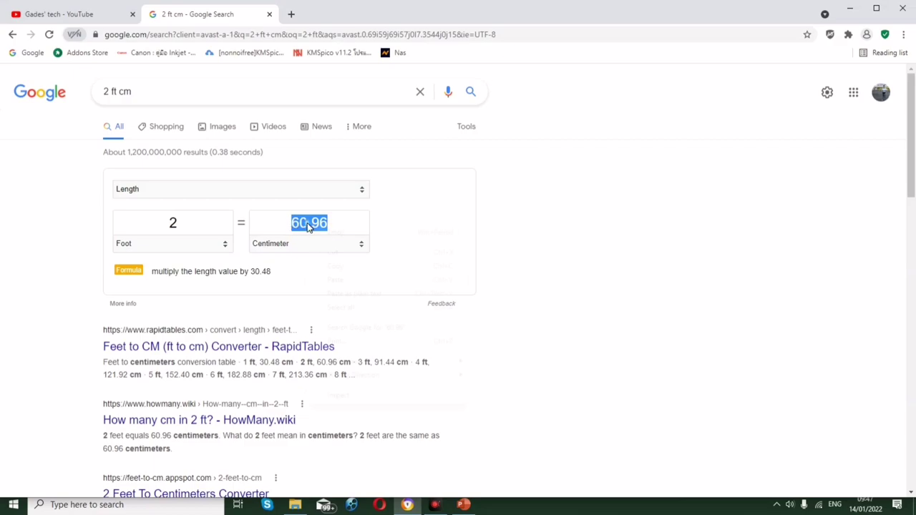
{"action": "right_click", "coordinate": [307, 222]}
{"action": "left_click", "coordinate": [335, 266]}
{"action": "left_click", "coordinate": [444, 451]}
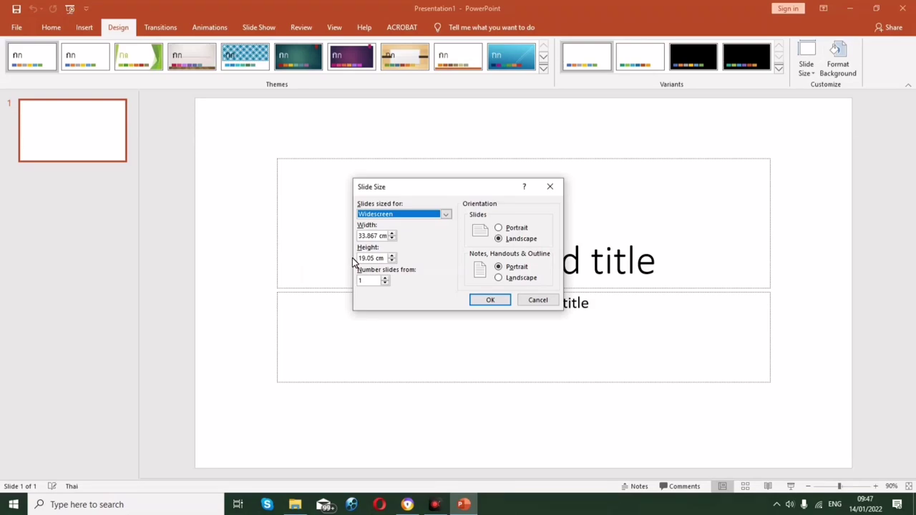
- Replace the 19.05 slide height with the pasted 60.96 cm value
{"action": "left_click_drag", "start_coordinate": [380, 262], "coordinate": [360, 262]}
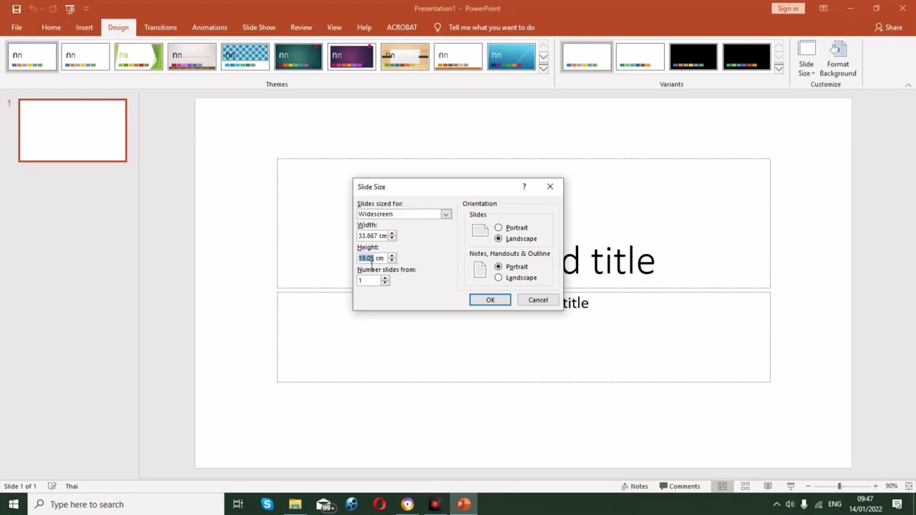
{"action": "right_click", "coordinate": [367, 261]}
{"action": "left_click", "coordinate": [398, 292]}
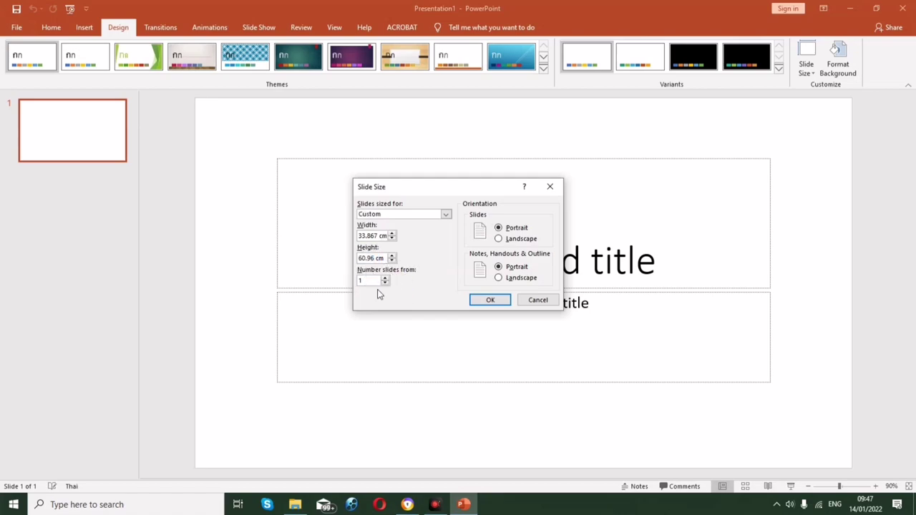
{"action": "left_click", "coordinate": [408, 504]}
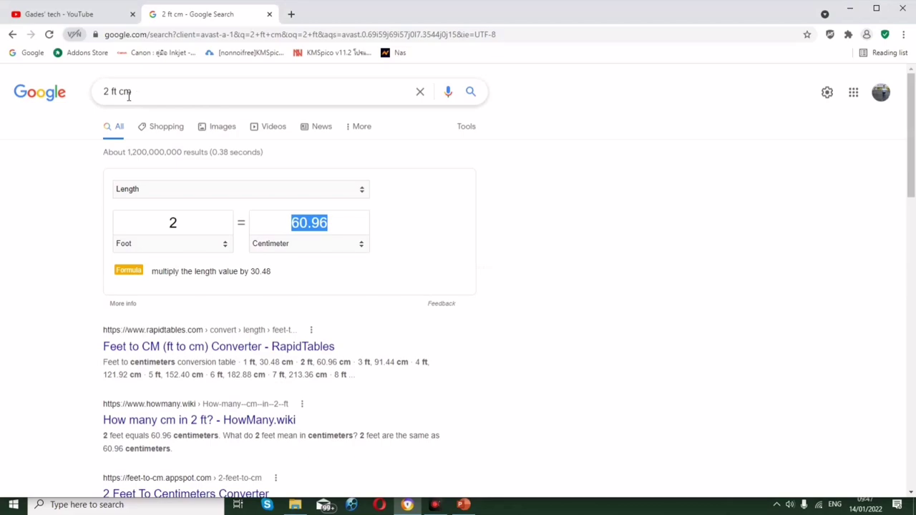
- Change the Google search to '3 ft cm' and copy the 91.44 cm result
{"action": "left_click", "coordinate": [105, 93]}
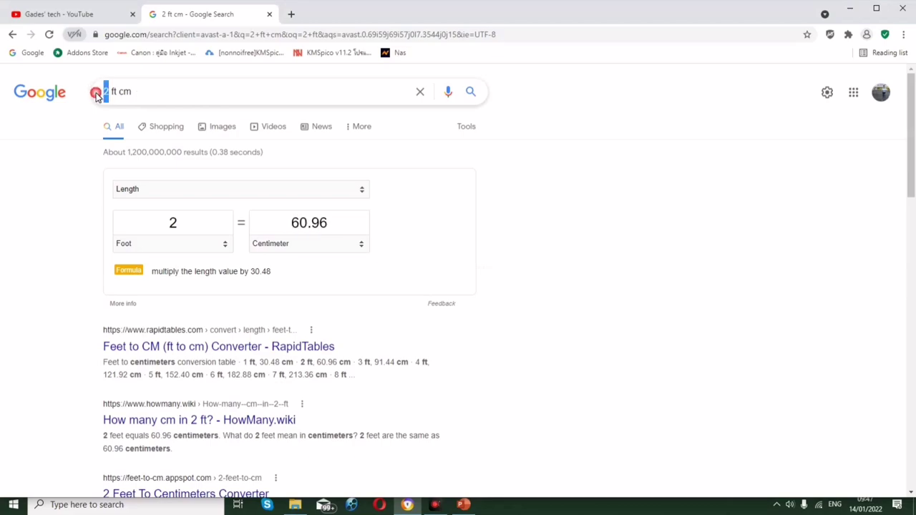
{"action": "key", "text": "BackSpace"}
{"action": "type", "text": "3"}
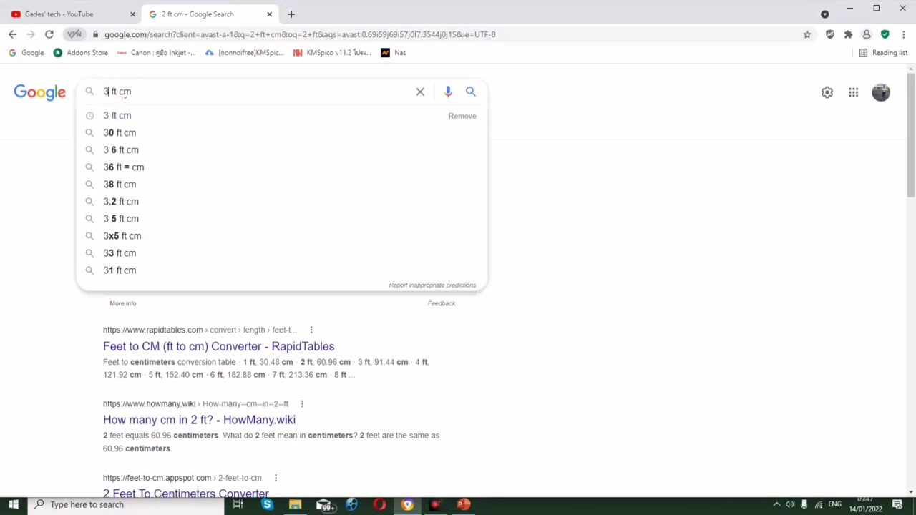
{"action": "left_click", "coordinate": [129, 117]}
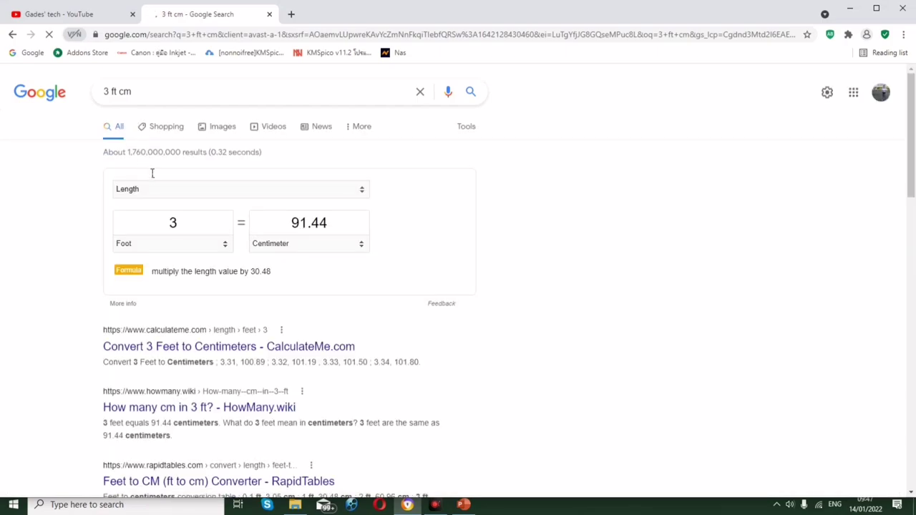
{"action": "left_click_drag", "start_coordinate": [333, 230], "coordinate": [291, 223]}
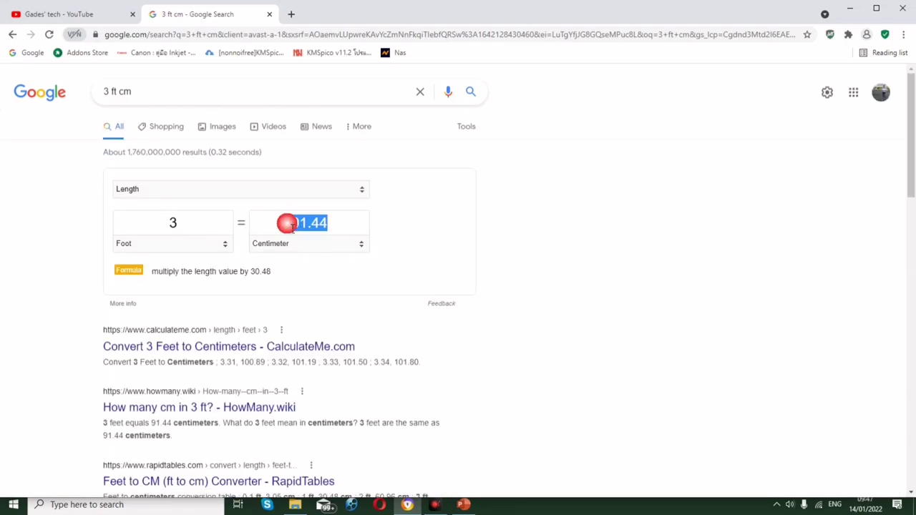
{"action": "right_click", "coordinate": [305, 225]}
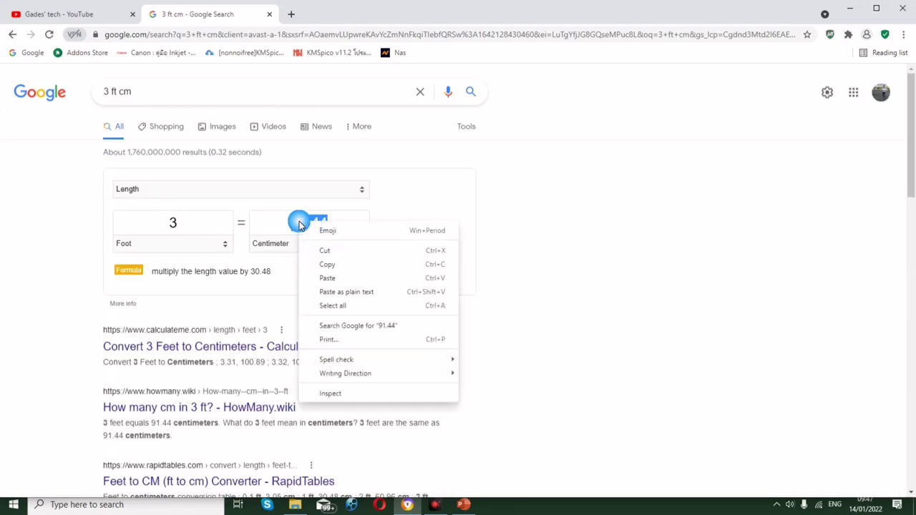
{"action": "left_click", "coordinate": [323, 265]}
{"action": "mouse_move", "coordinate": [464, 506]}
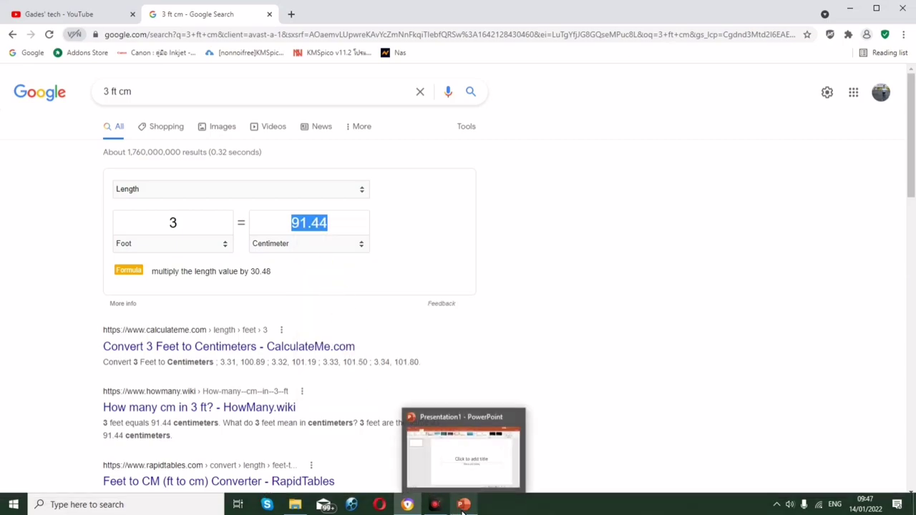
- Paste 91.44 cm as the slide width and apply it, maximizing content to fit
{"action": "left_click", "coordinate": [464, 505]}
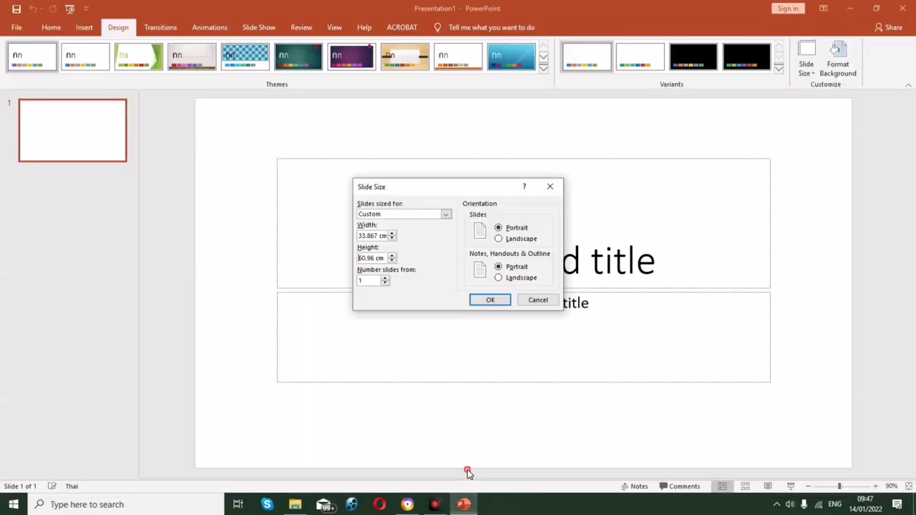
{"action": "left_click_drag", "start_coordinate": [382, 239], "coordinate": [351, 237]}
{"action": "right_click", "coordinate": [364, 240]}
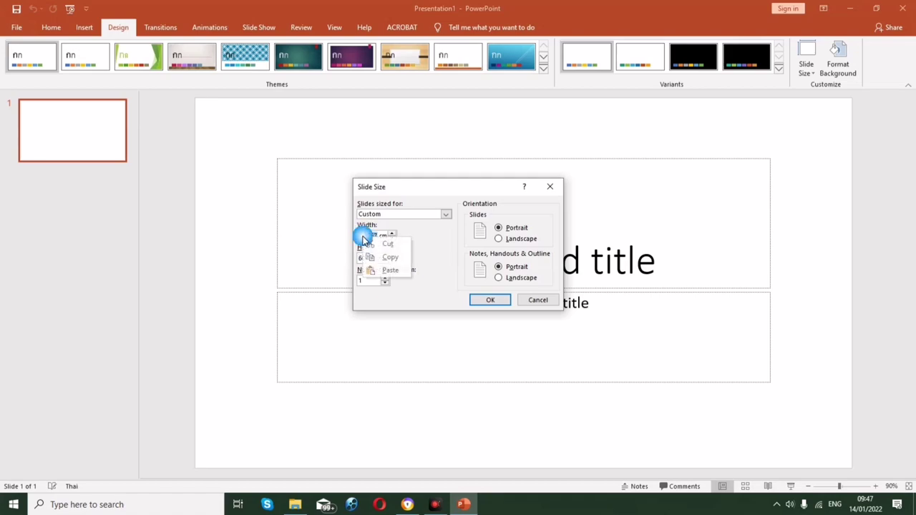
{"action": "left_click", "coordinate": [387, 269]}
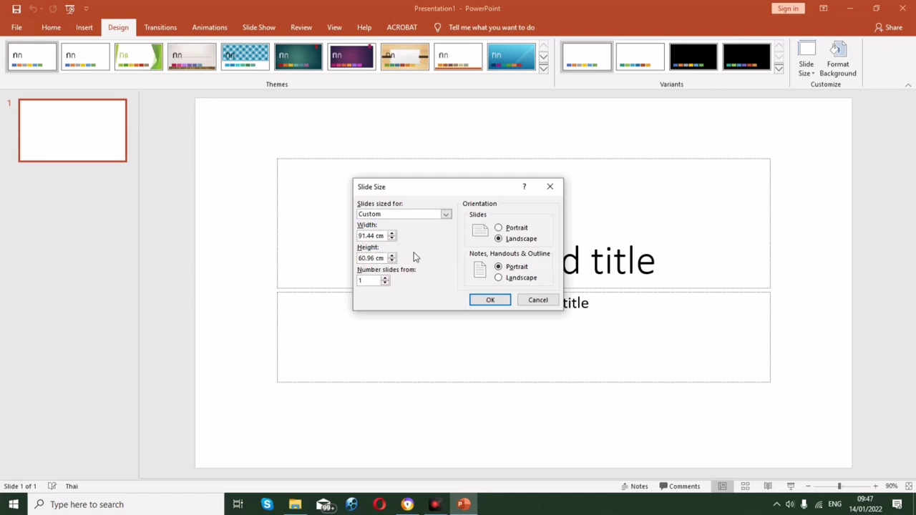
{"action": "left_click", "coordinate": [491, 300]}
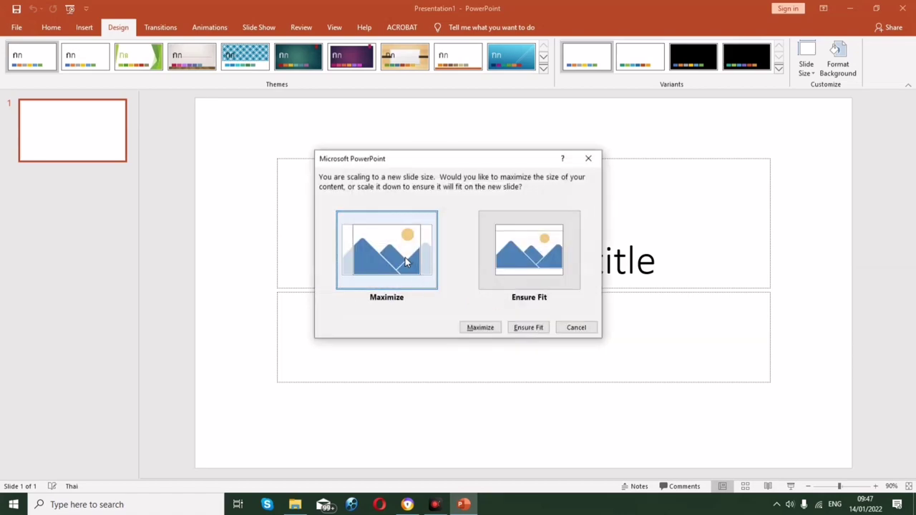
{"action": "left_click", "coordinate": [386, 260]}
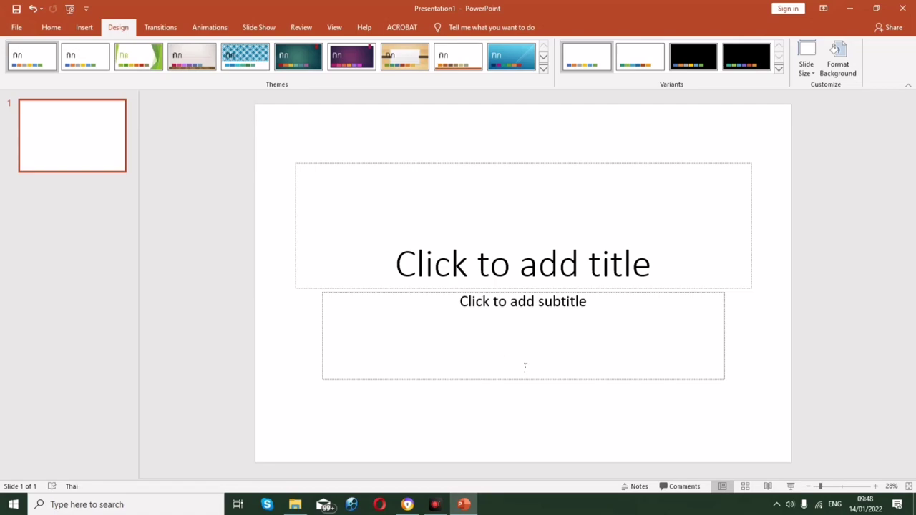
- Insert the maxresdefault violin image from Desktop\new tarp and move it to the top-left
{"action": "left_click", "coordinate": [83, 27]}
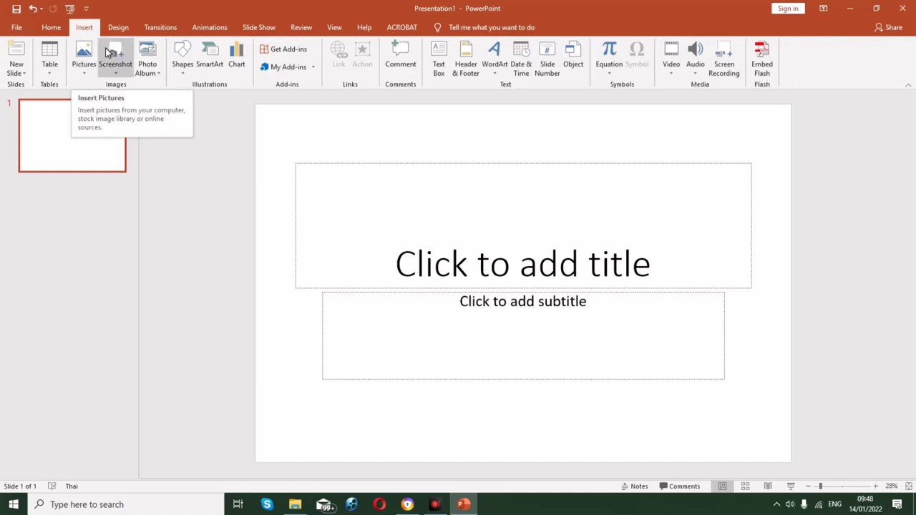
{"action": "left_click", "coordinate": [84, 56]}
{"action": "left_click", "coordinate": [100, 100]}
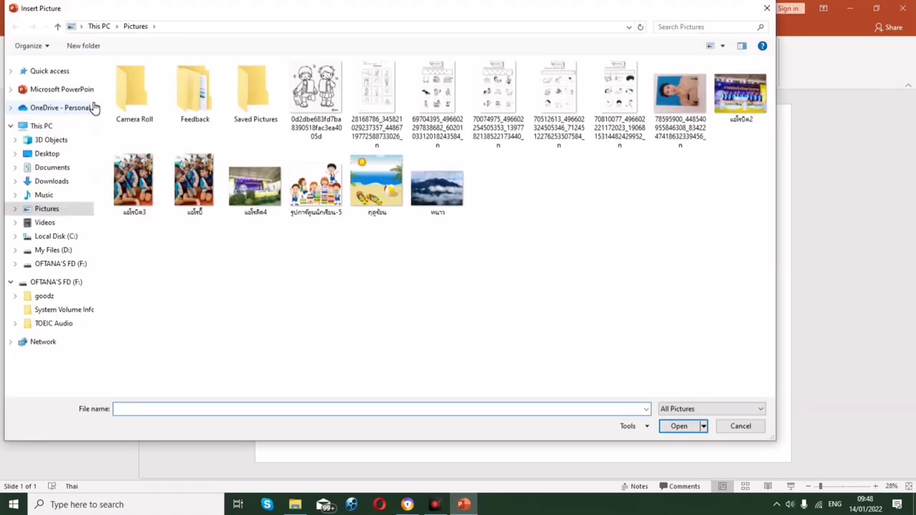
{"action": "left_click", "coordinate": [72, 154]}
{"action": "double_click", "coordinate": [360, 320]}
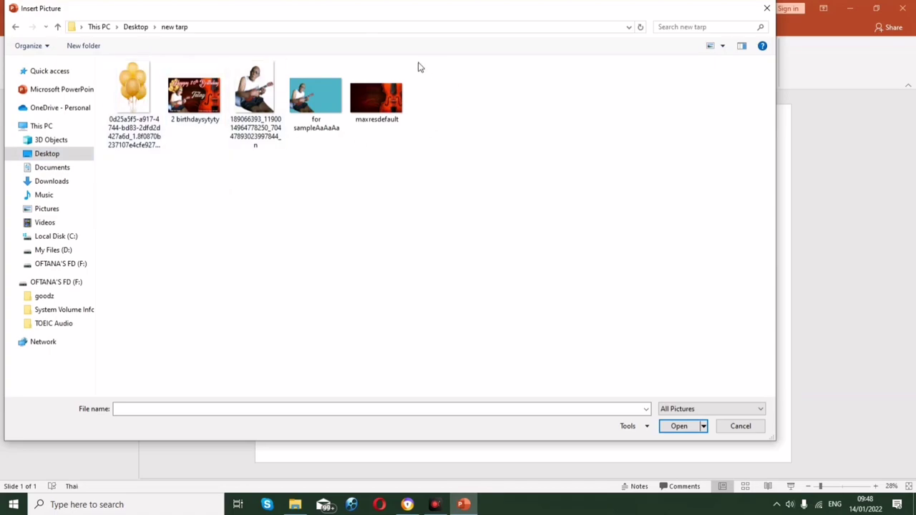
{"action": "left_click", "coordinate": [376, 99]}
{"action": "left_click", "coordinate": [679, 426]}
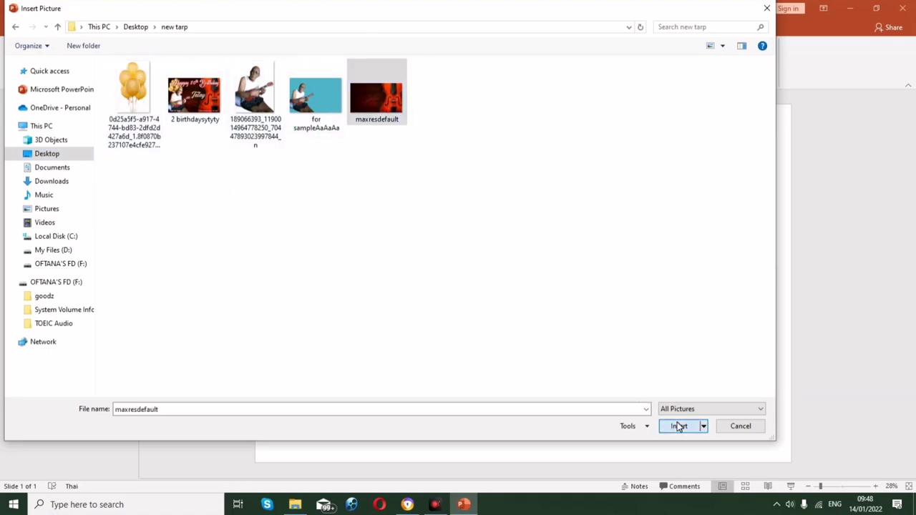
{"action": "left_click_drag", "start_coordinate": [437, 260], "coordinate": [345, 158]}
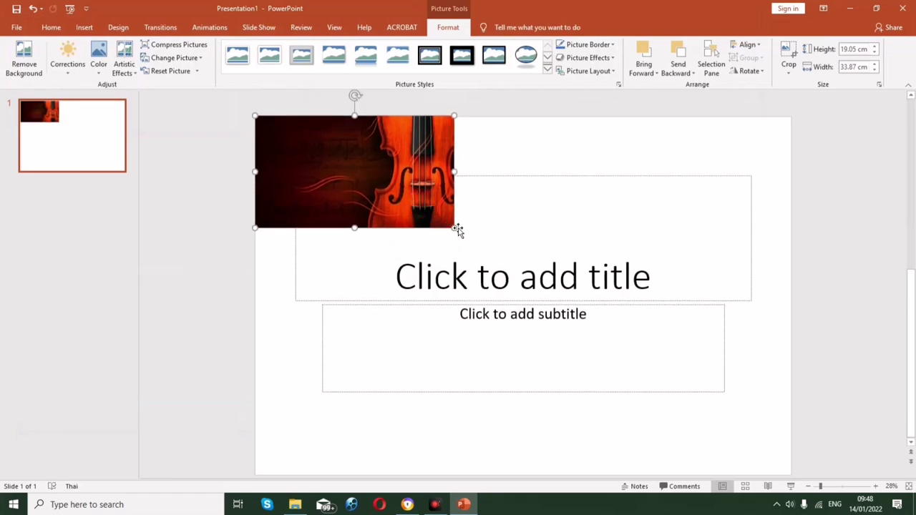
- Stretch the violin picture to about 92.28 × 61.19 cm so it fills the slide
{"action": "left_click_drag", "start_coordinate": [458, 232], "coordinate": [720, 410]}
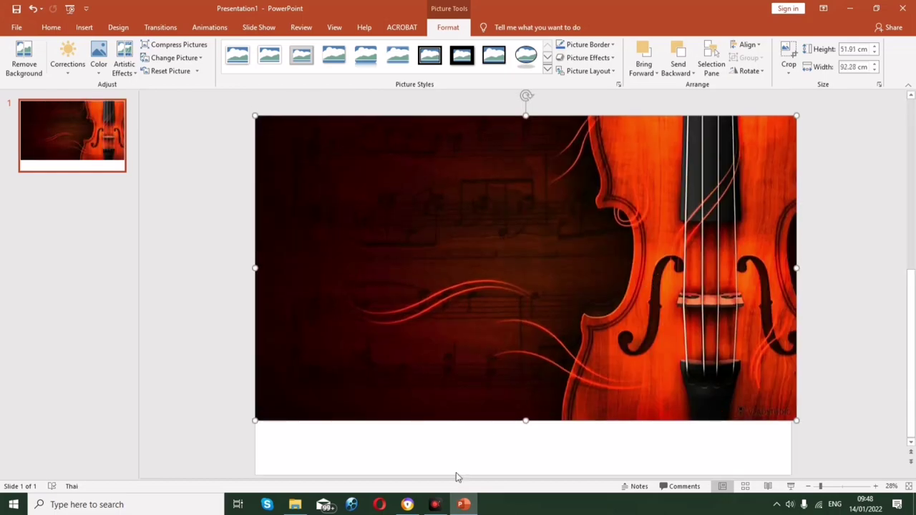
{"action": "mouse_move", "coordinate": [463, 503]}
{"action": "left_click_drag", "start_coordinate": [526, 425], "coordinate": [528, 471]}
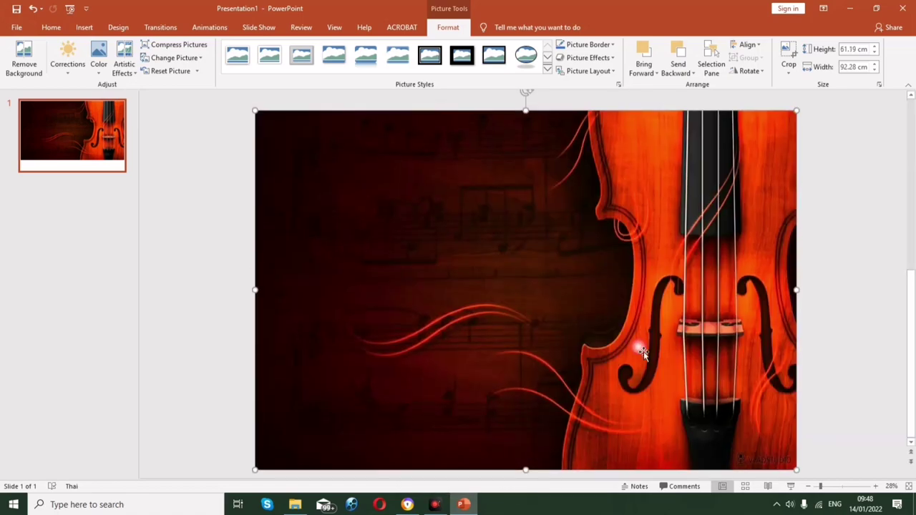
{"action": "left_click_drag", "start_coordinate": [804, 301], "coordinate": [800, 300]}
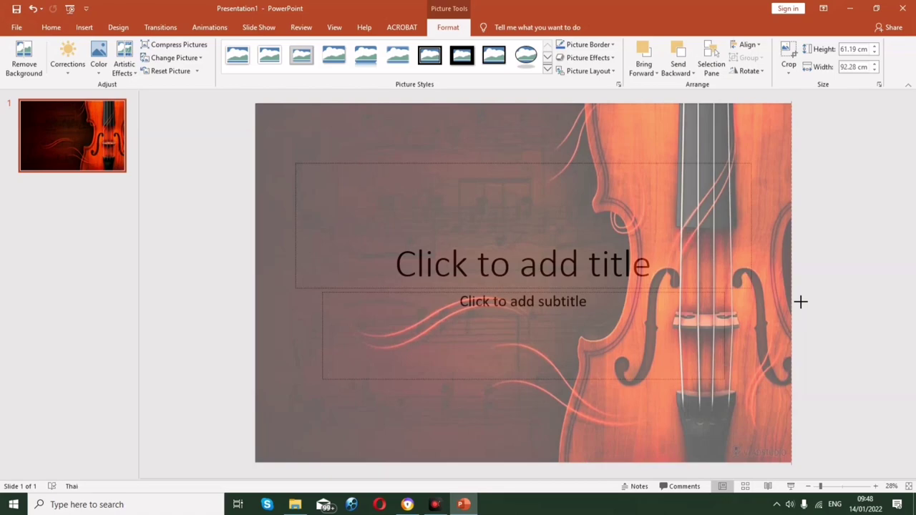
{"action": "left_click", "coordinate": [579, 222]}
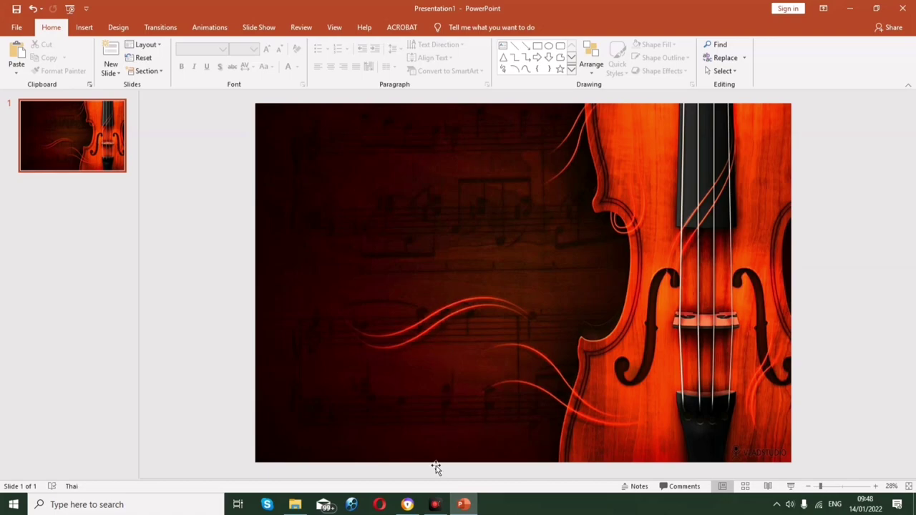
{"action": "mouse_move", "coordinate": [409, 507]}
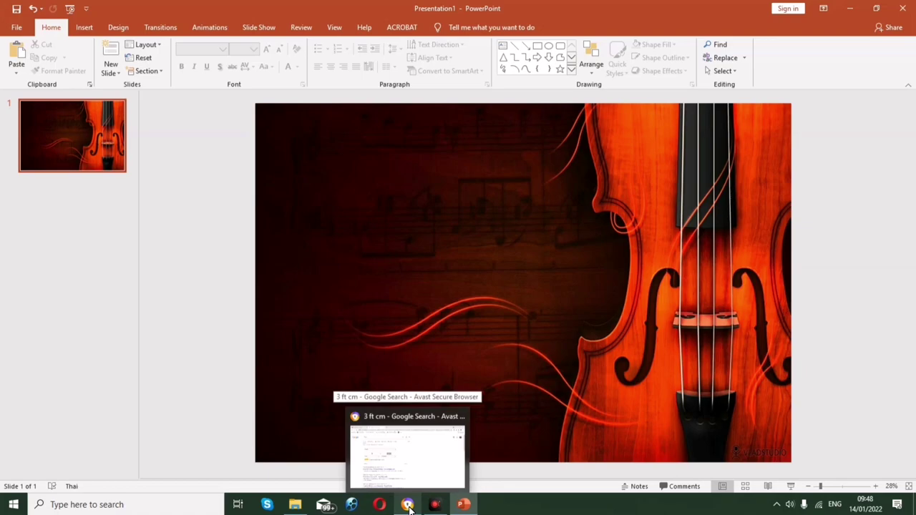
{"action": "left_click", "coordinate": [85, 29]}
{"action": "left_click", "coordinate": [84, 61]}
{"action": "left_click", "coordinate": [107, 103]}
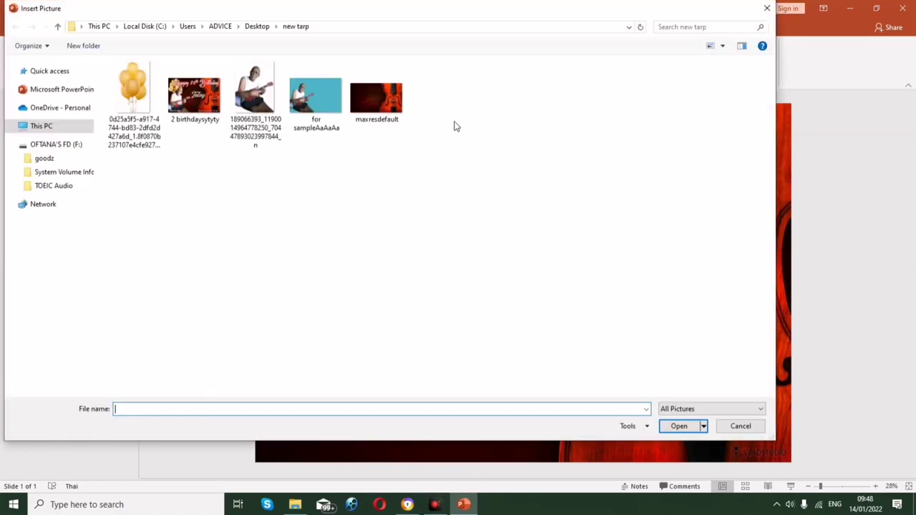
{"action": "left_click", "coordinate": [307, 122]}
{"action": "left_click", "coordinate": [679, 426]}
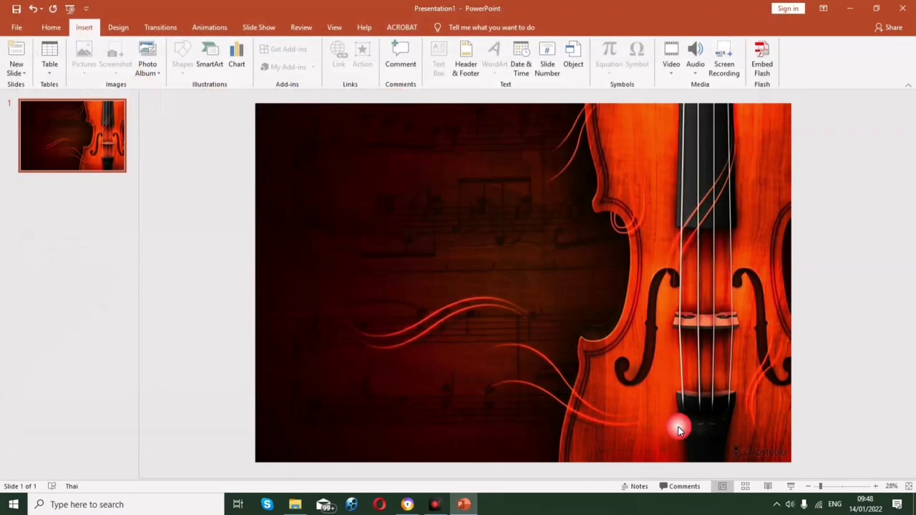
{"action": "left_click_drag", "start_coordinate": [797, 116], "coordinate": [496, 282]}
{"action": "left_click_drag", "start_coordinate": [403, 351], "coordinate": [451, 297]}
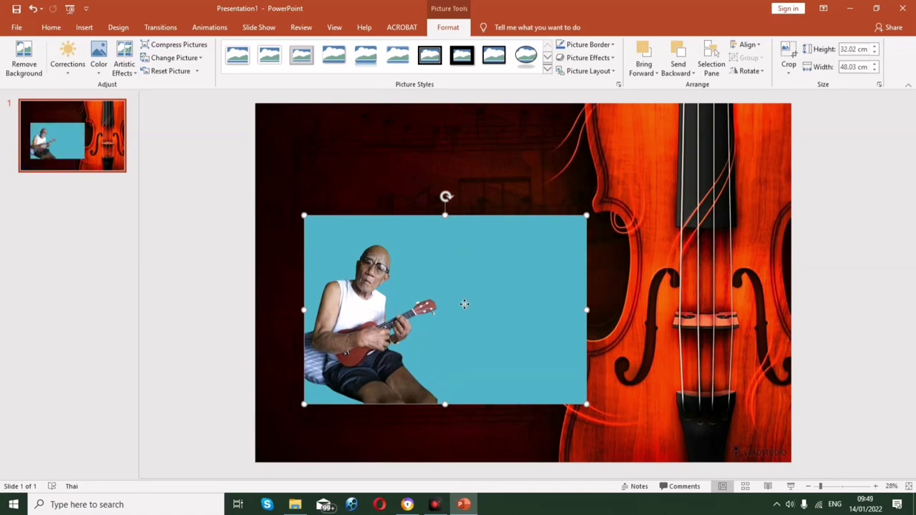
{"action": "right_click", "coordinate": [461, 303]}
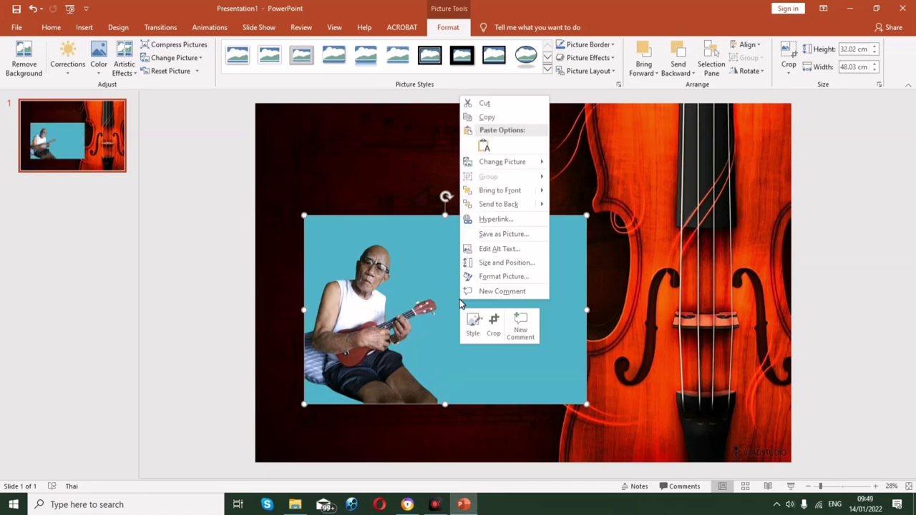
{"action": "left_click", "coordinate": [495, 107]}
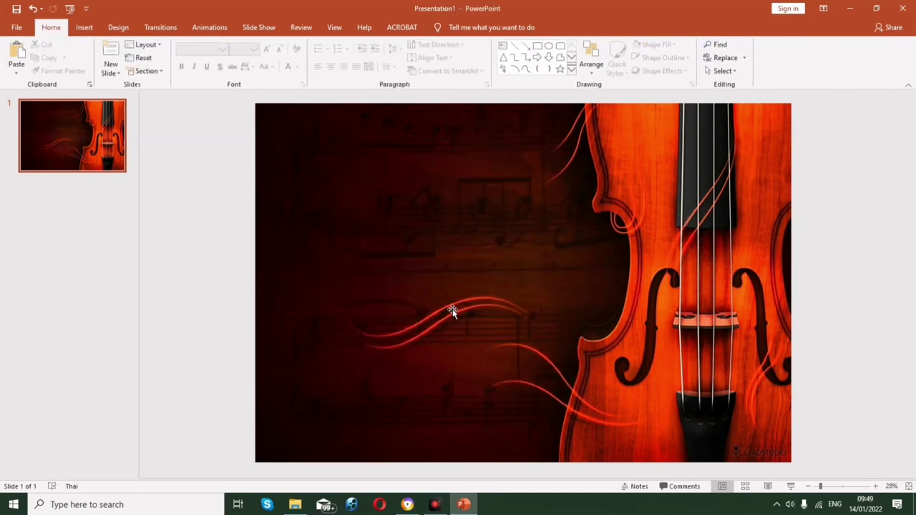
- Go to remove.bg in a new Chrome tab beside the Google results
{"action": "left_click", "coordinate": [408, 503]}
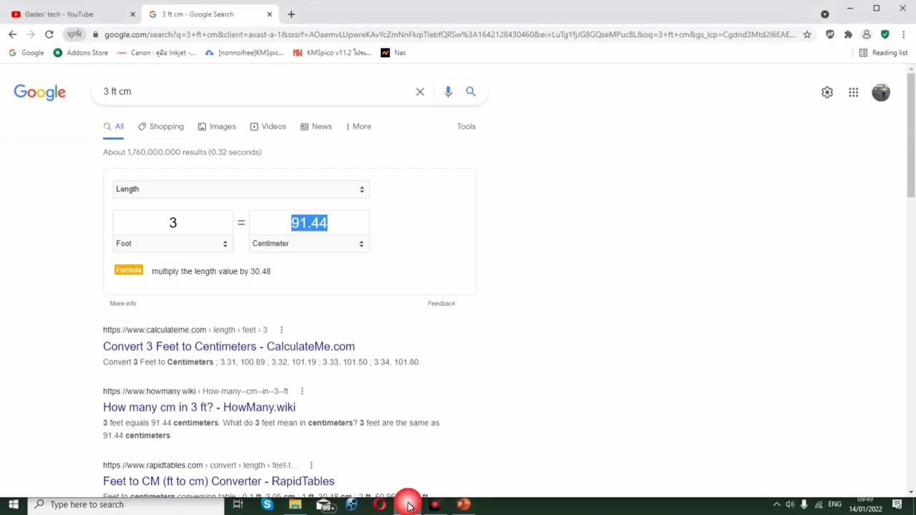
{"action": "left_click", "coordinate": [290, 13]}
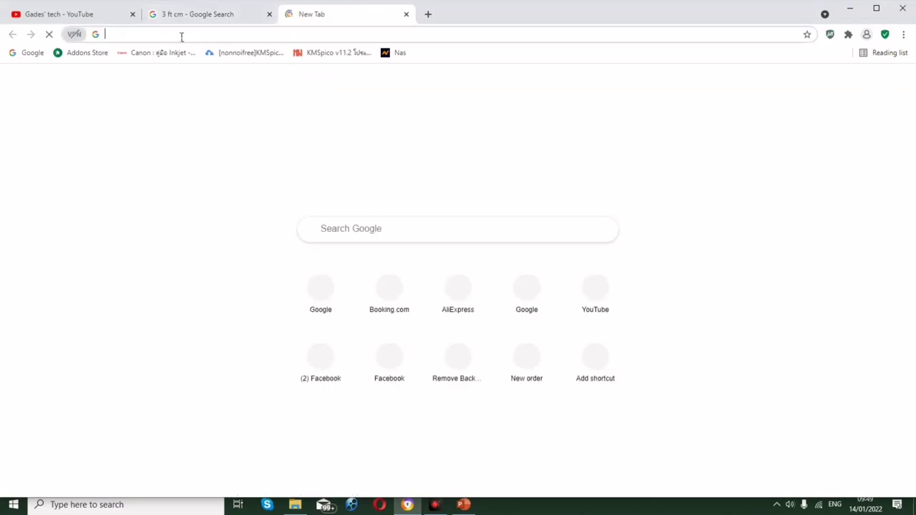
{"action": "type", "text": "remove.bg"}
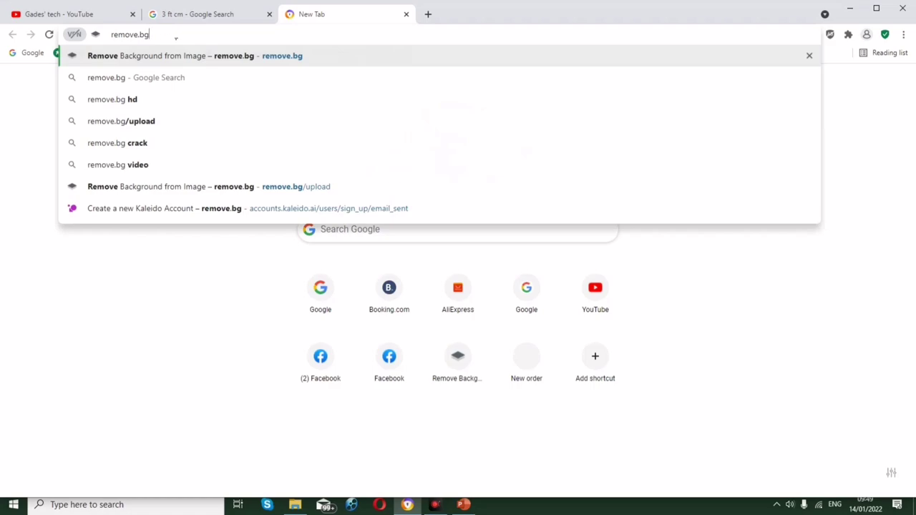
{"action": "key", "text": "Return"}
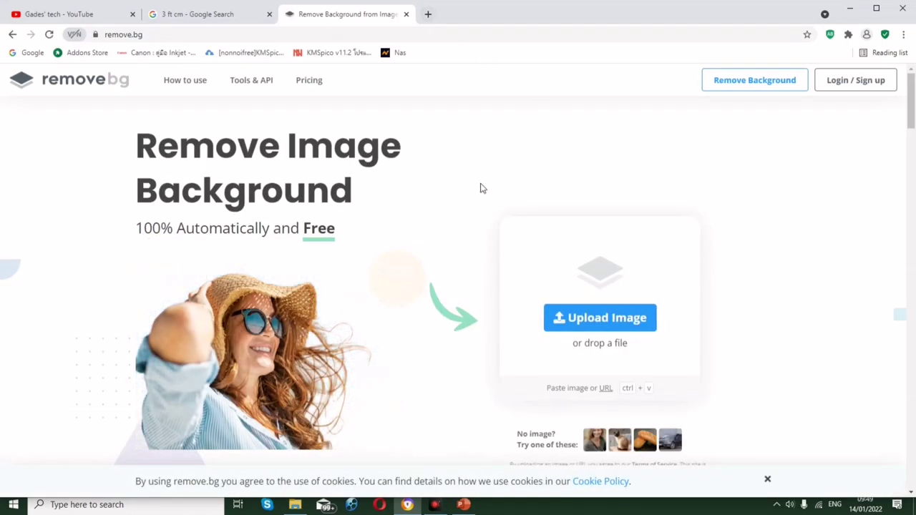
- Upload the 'for sampleAaAaAa' photo to remove.bg and download the 612 × 408 transparent cutout
{"action": "left_click", "coordinate": [607, 317]}
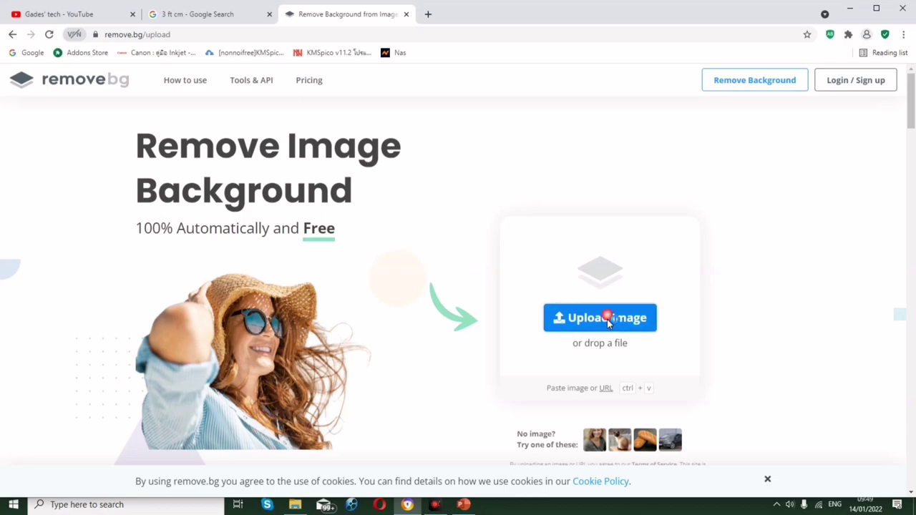
{"action": "left_click", "coordinate": [441, 304]}
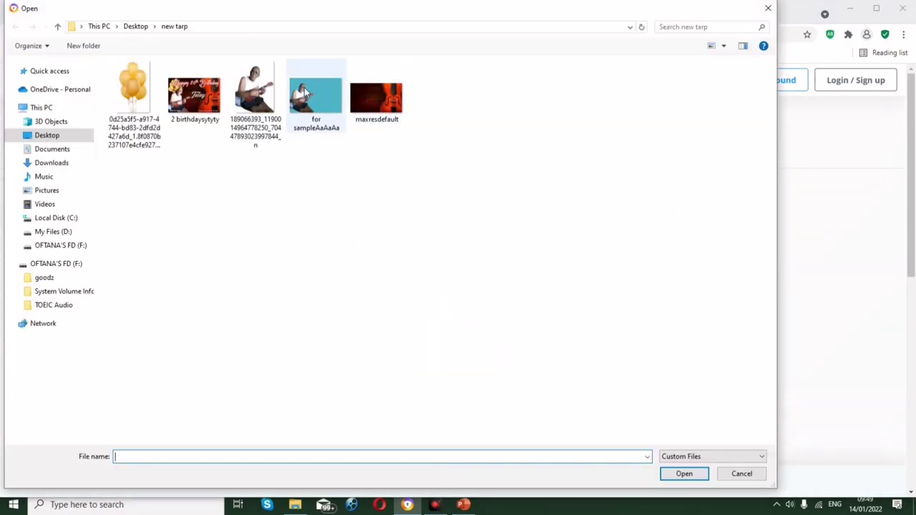
{"action": "left_click", "coordinate": [323, 119]}
{"action": "left_click", "coordinate": [691, 474]}
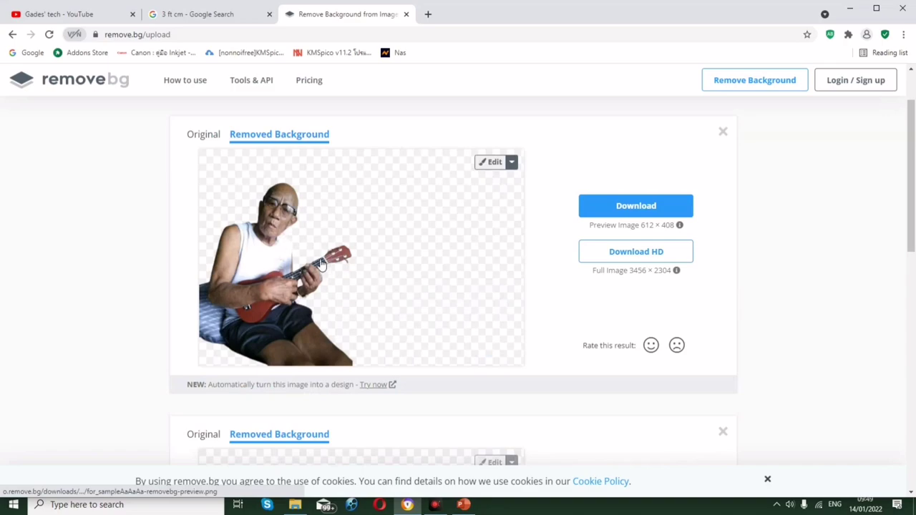
{"action": "left_click", "coordinate": [629, 208]}
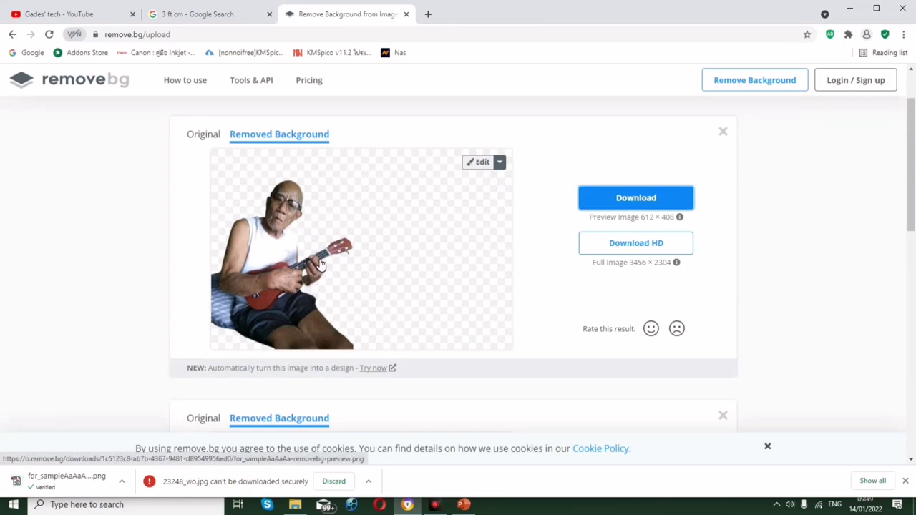
- Insert the downloaded removebg cutout of the man from the Downloads folder onto the slide
{"action": "left_click", "coordinate": [463, 504]}
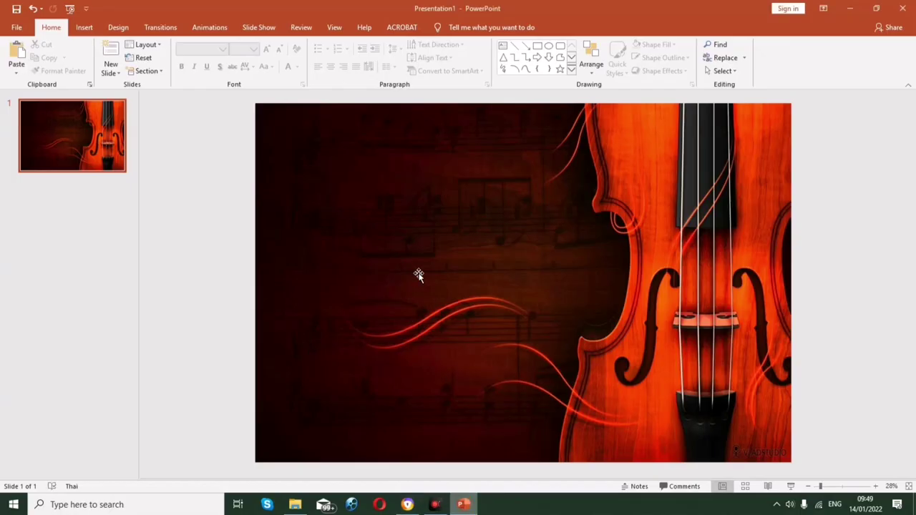
{"action": "left_click", "coordinate": [83, 27]}
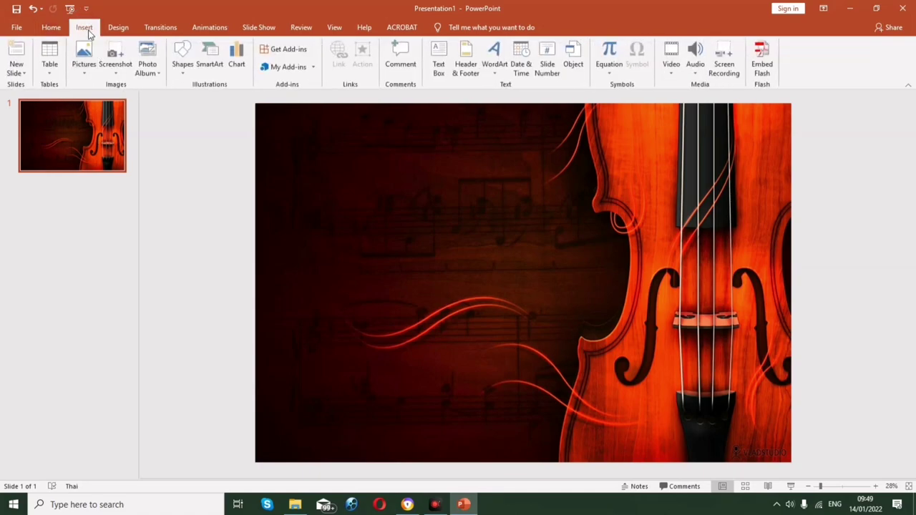
{"action": "left_click", "coordinate": [83, 50]}
{"action": "left_click", "coordinate": [100, 97]}
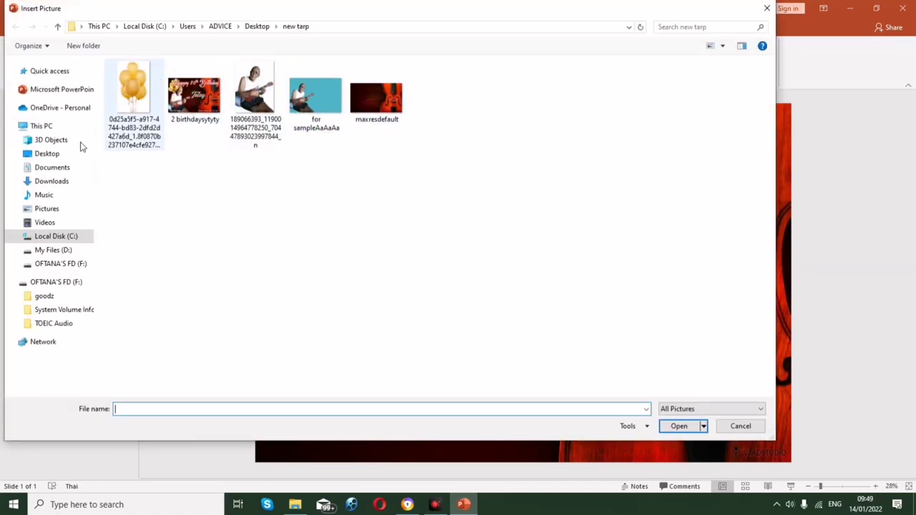
{"action": "left_click", "coordinate": [63, 183]}
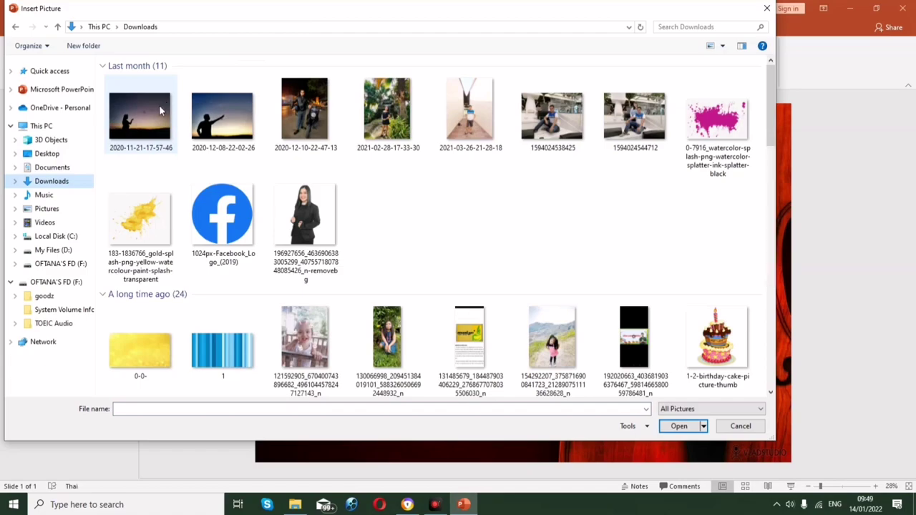
{"action": "left_click", "coordinate": [139, 105]}
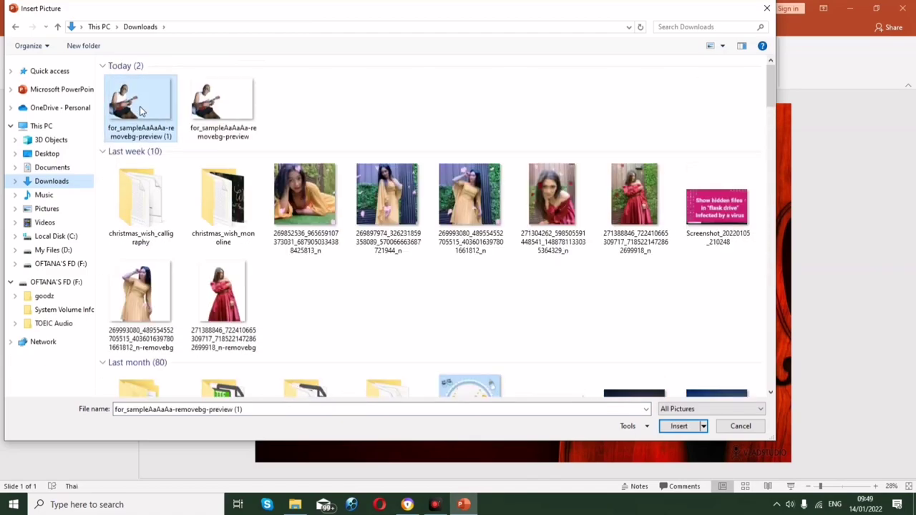
{"action": "left_click", "coordinate": [693, 429]}
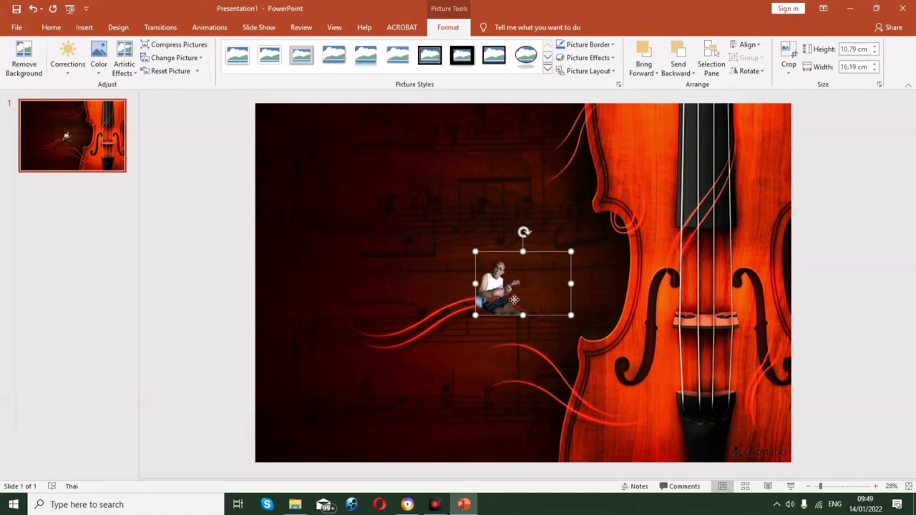
- Move and enlarge the man's cutout toward the slide's lower left
{"action": "left_click_drag", "start_coordinate": [513, 299], "coordinate": [312, 267]}
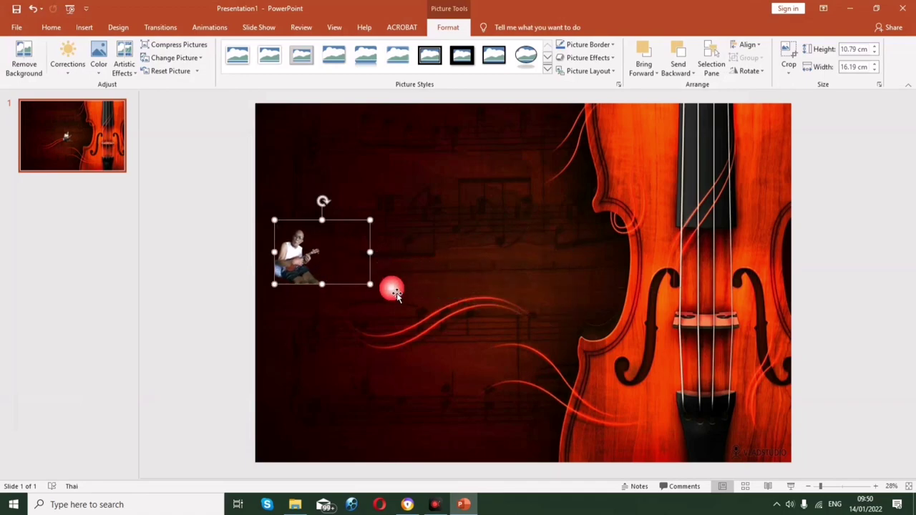
{"action": "left_click_drag", "start_coordinate": [371, 288], "coordinate": [604, 429]}
{"action": "left_click", "coordinate": [644, 430]}
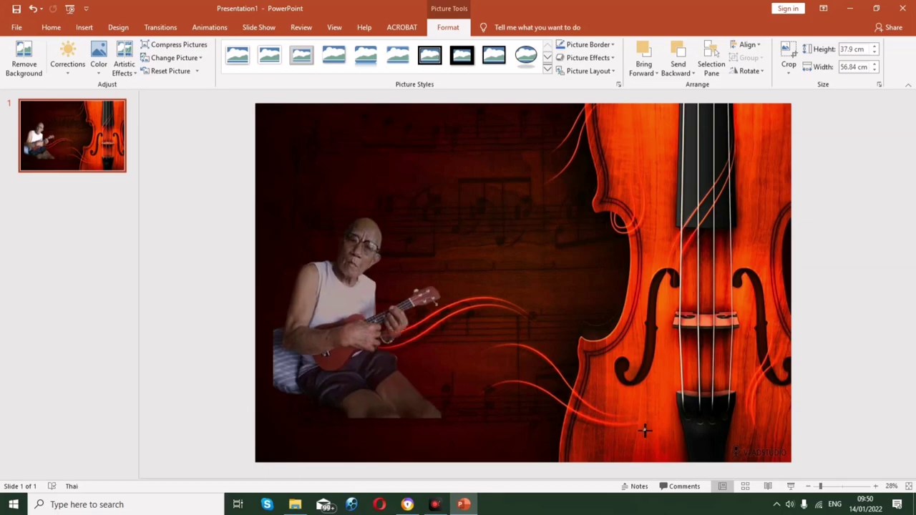
{"action": "left_click", "coordinate": [615, 429]}
{"action": "left_click_drag", "start_coordinate": [616, 429], "coordinate": [614, 406]}
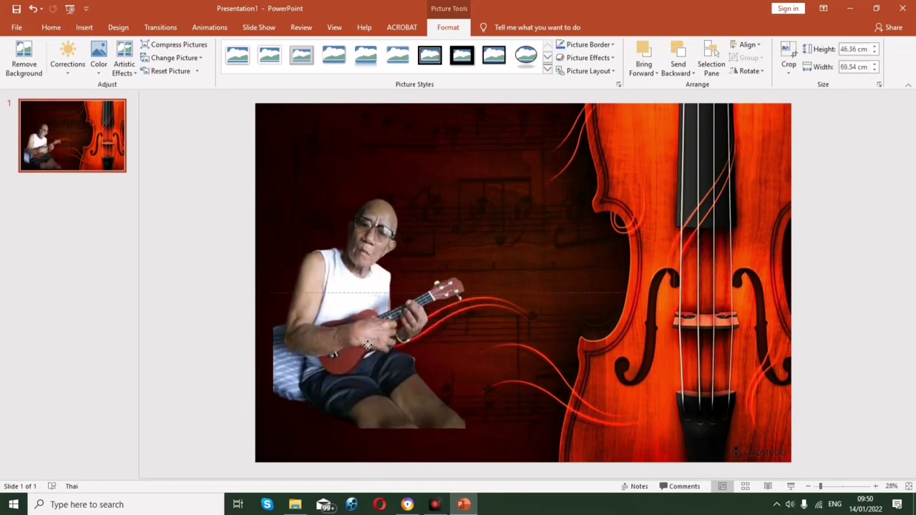
{"action": "left_click_drag", "start_coordinate": [681, 430], "coordinate": [709, 448]}
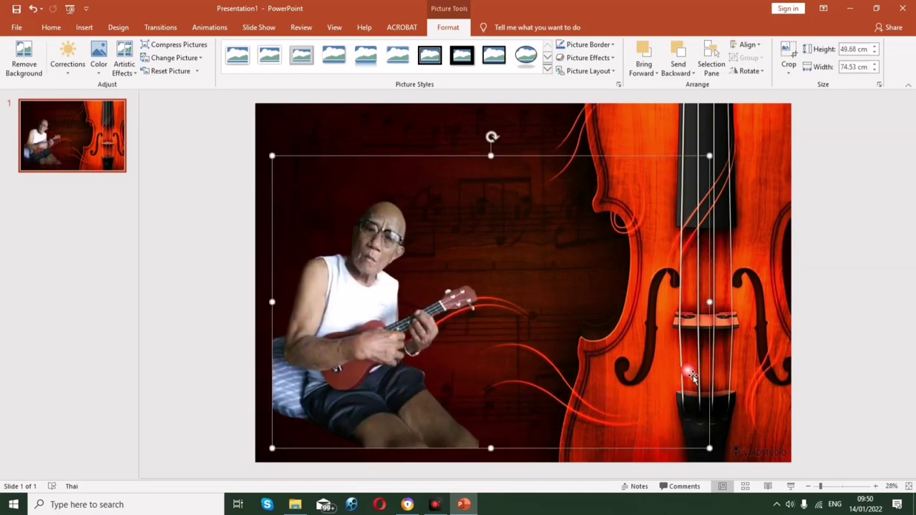
- Crop off the photo's right side, then place it at the left edge at 54.35 × 45.72 cm
{"action": "left_click", "coordinate": [788, 55]}
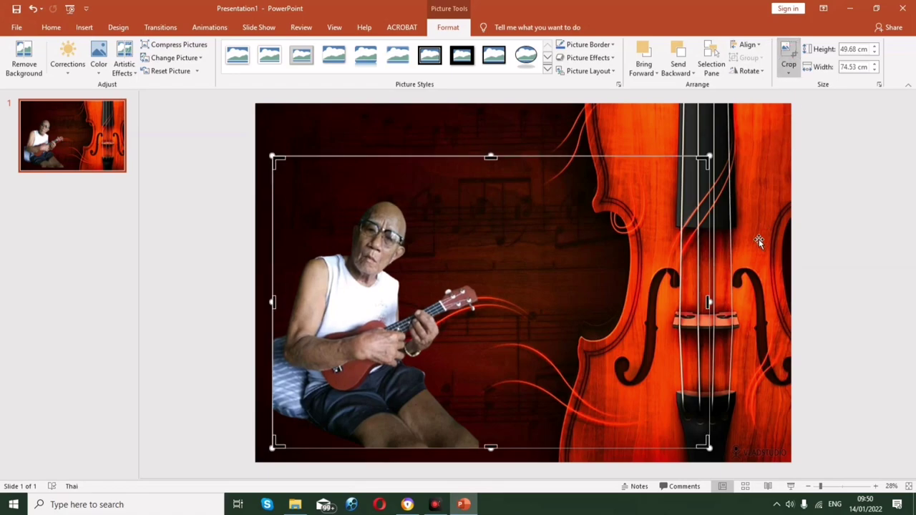
{"action": "left_click_drag", "start_coordinate": [713, 305], "coordinate": [516, 304]}
{"action": "left_click", "coordinate": [795, 49]}
{"action": "left_click_drag", "start_coordinate": [401, 275], "coordinate": [382, 256]}
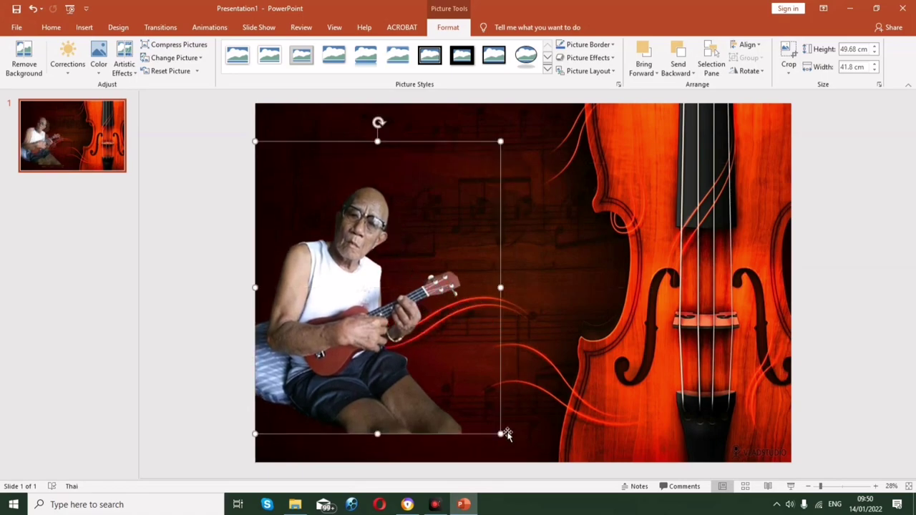
{"action": "left_click_drag", "start_coordinate": [501, 435], "coordinate": [533, 464]}
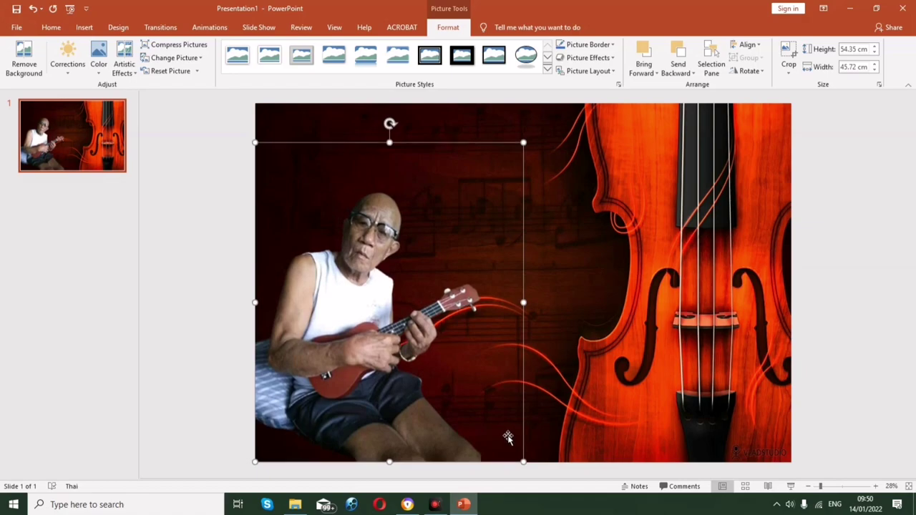
{"action": "left_click", "coordinate": [84, 28]}
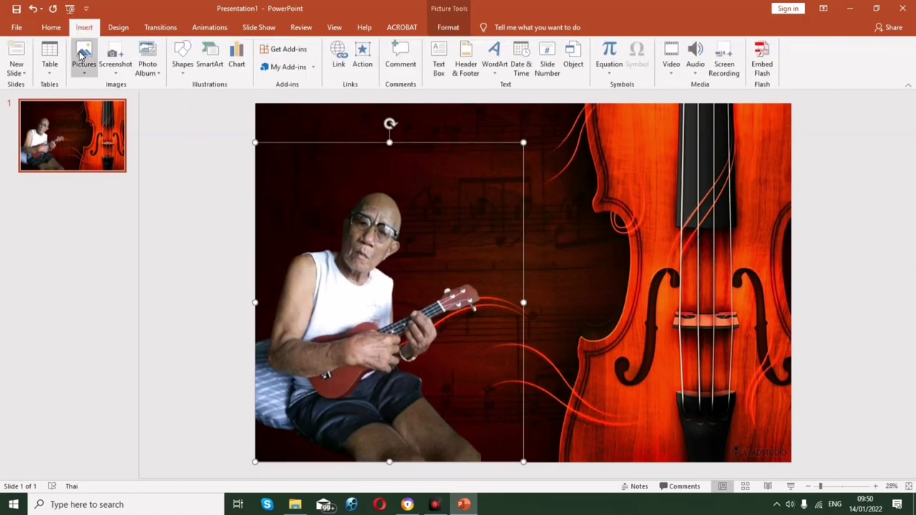
- Insert the gold balloons picture from Desktop\new tarp and enlarge it over the man
{"action": "left_click", "coordinate": [83, 57]}
{"action": "left_click", "coordinate": [108, 104]}
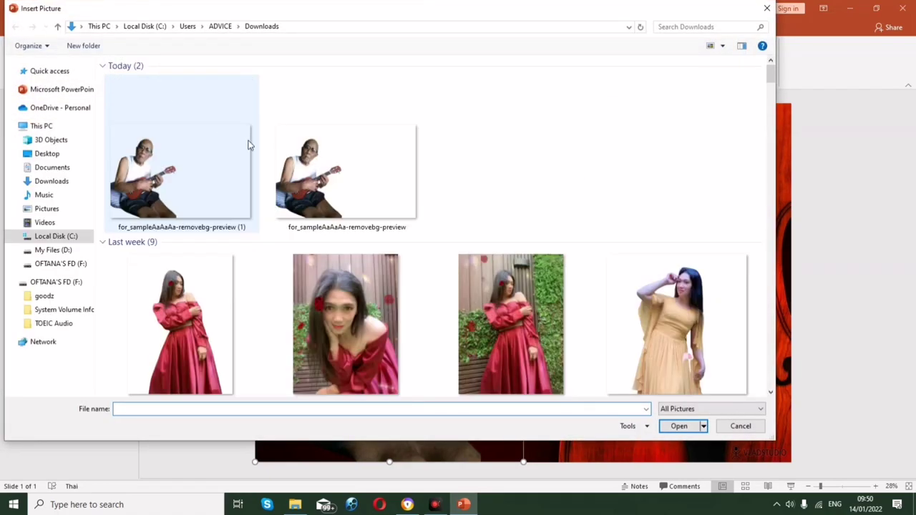
{"action": "left_click", "coordinate": [48, 154]}
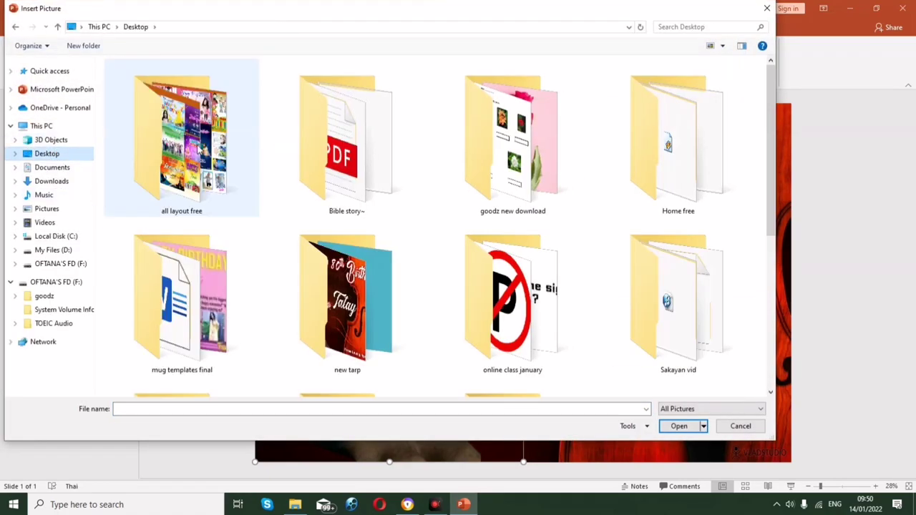
{"action": "double_click", "coordinate": [355, 293]}
{"action": "left_click", "coordinate": [133, 100]}
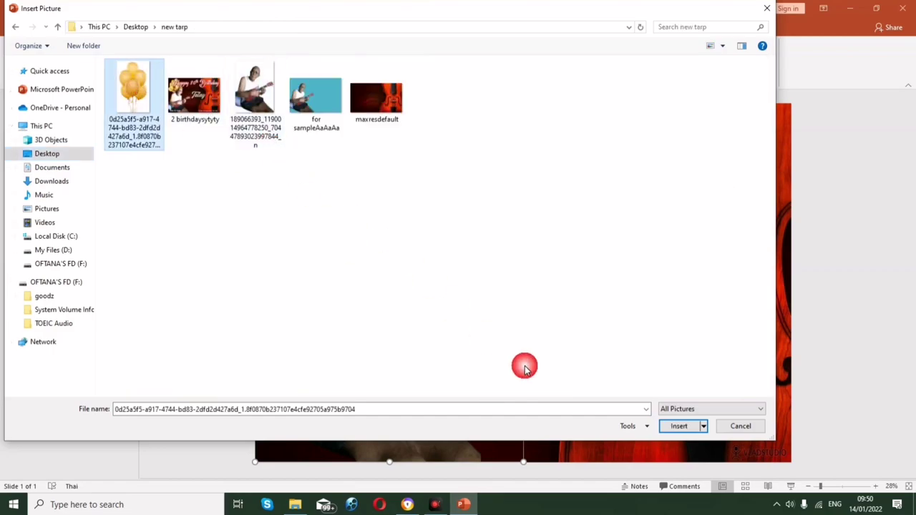
{"action": "left_click", "coordinate": [681, 428]}
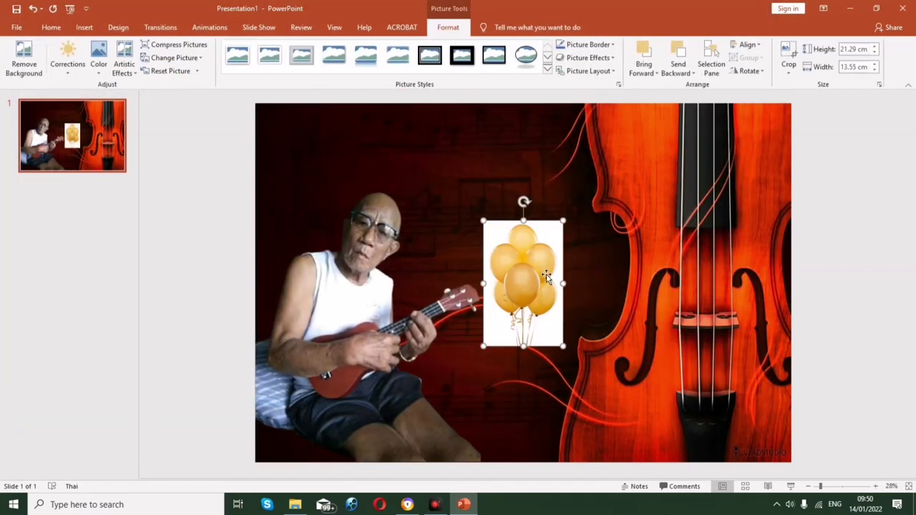
{"action": "left_click_drag", "start_coordinate": [570, 349], "coordinate": [398, 261]}
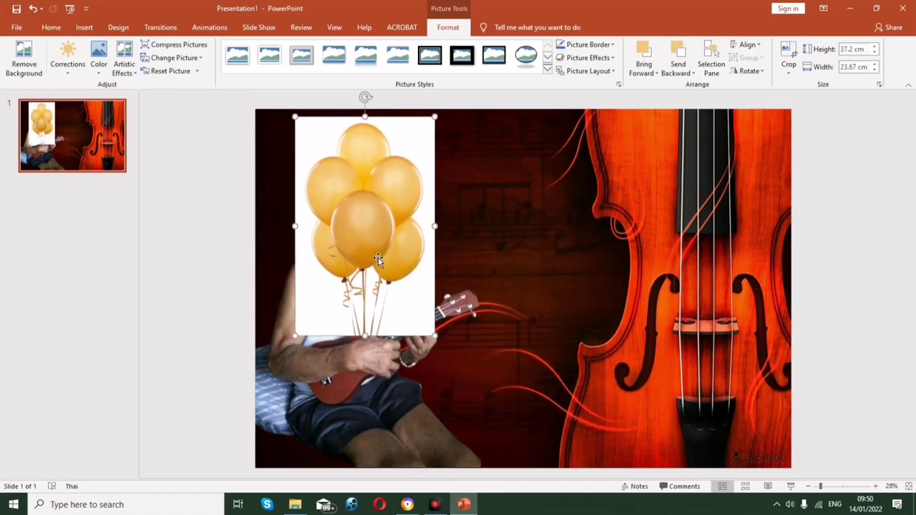
- Make the balloons' white background transparent, shift them left, and send them behind the man
{"action": "left_click", "coordinate": [99, 63]}
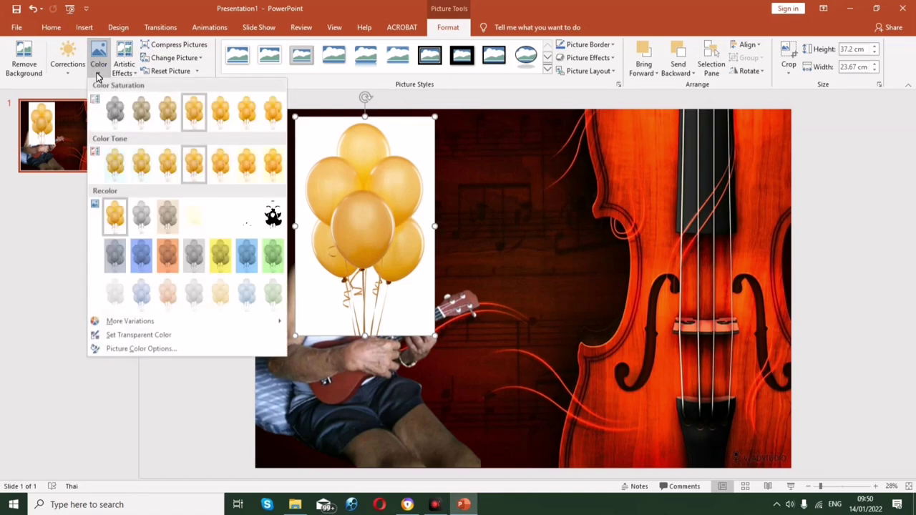
{"action": "left_click", "coordinate": [148, 335]}
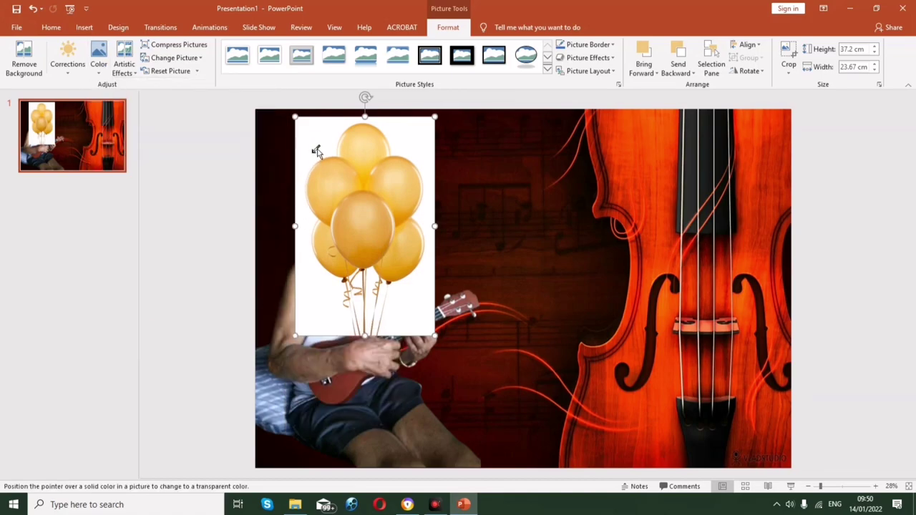
{"action": "left_click", "coordinate": [317, 152]}
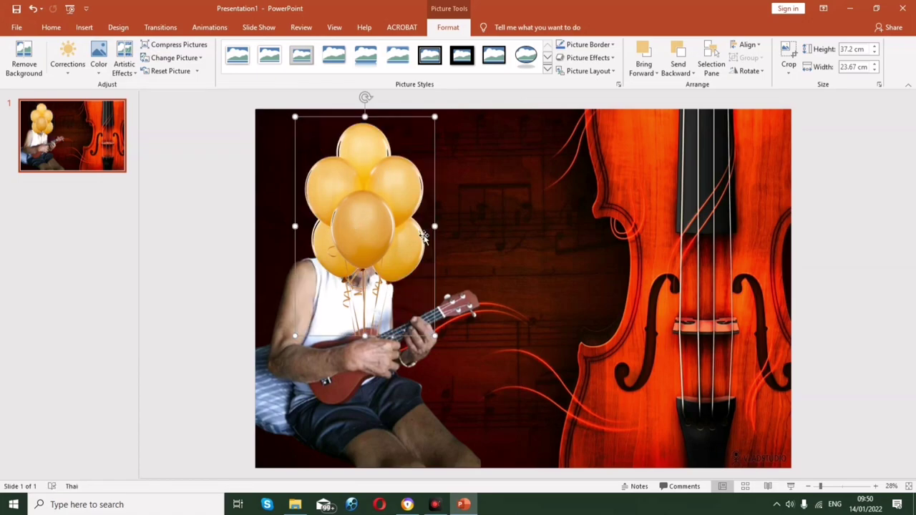
{"action": "left_click_drag", "start_coordinate": [405, 193], "coordinate": [373, 195]}
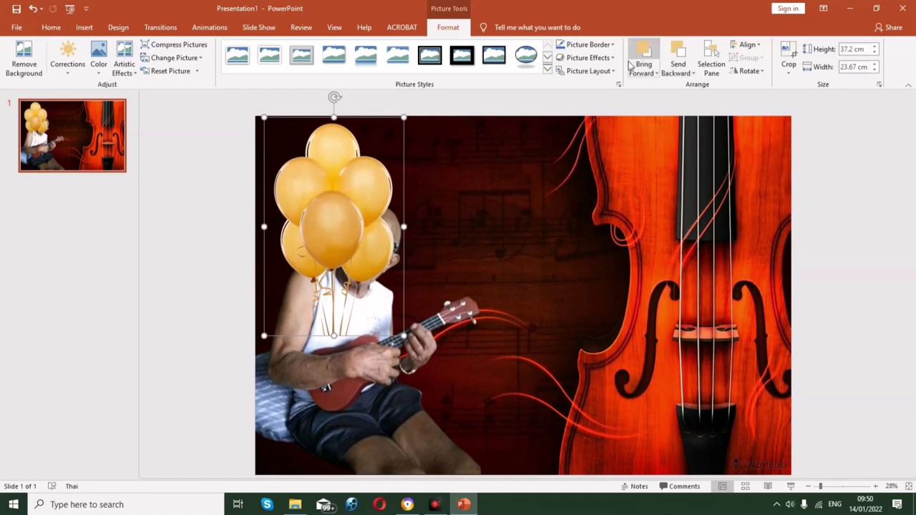
{"action": "left_click", "coordinate": [678, 53]}
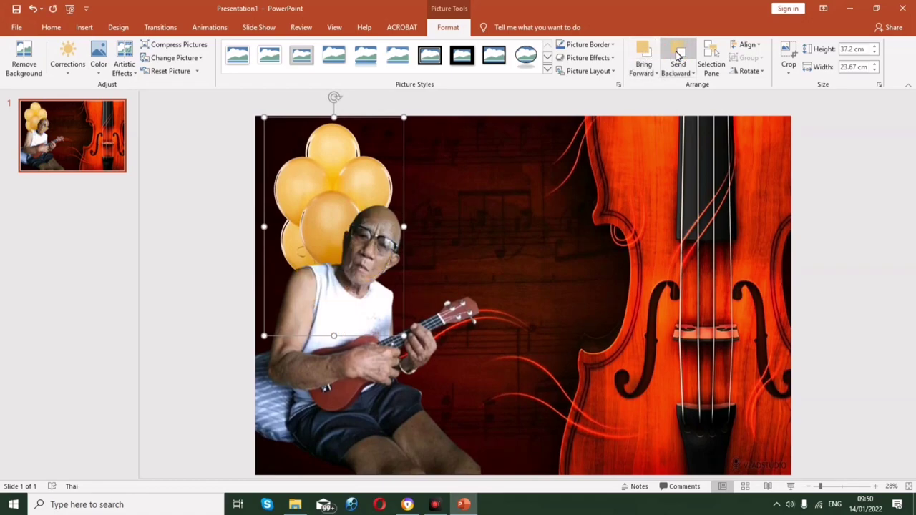
{"action": "left_click", "coordinate": [526, 190]}
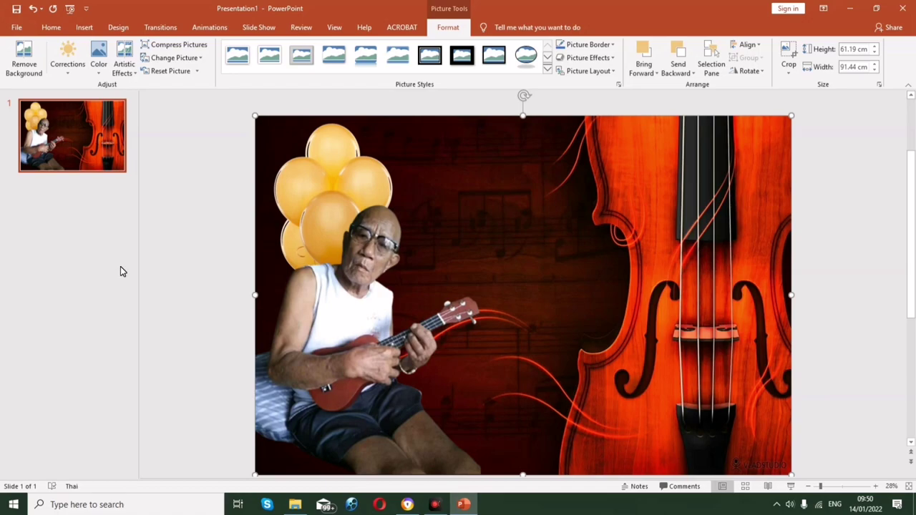
{"action": "left_click", "coordinate": [85, 27]}
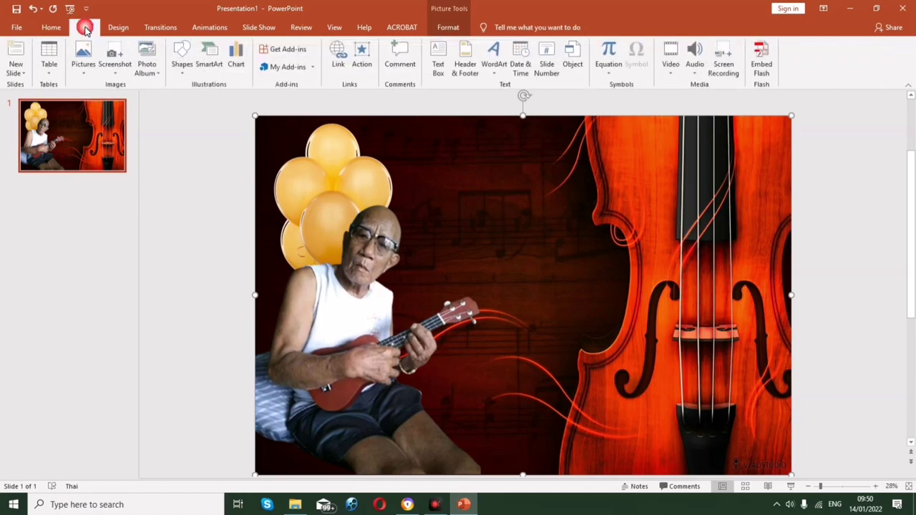
- Draw a text box across the upper middle of the slide with white font colour
{"action": "left_click", "coordinate": [438, 57]}
{"action": "mouse_move", "coordinate": [425, 148]}
{"action": "left_mouse_down"}
{"action": "mouse_move", "coordinate": [773, 259]}
{"action": "mouse_move", "coordinate": [756, 274]}
{"action": "left_mouse_up"}
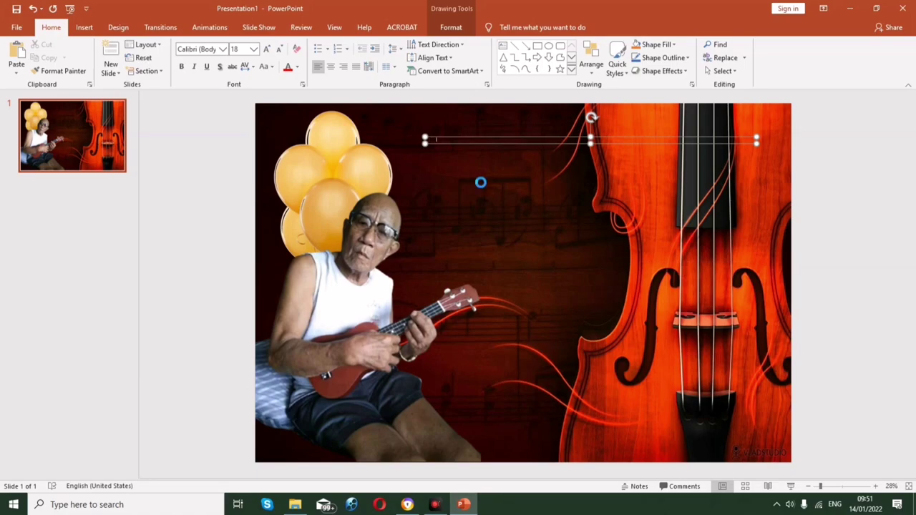
{"action": "key", "text": "ctrl+s"}
{"action": "key", "text": "Escape"}
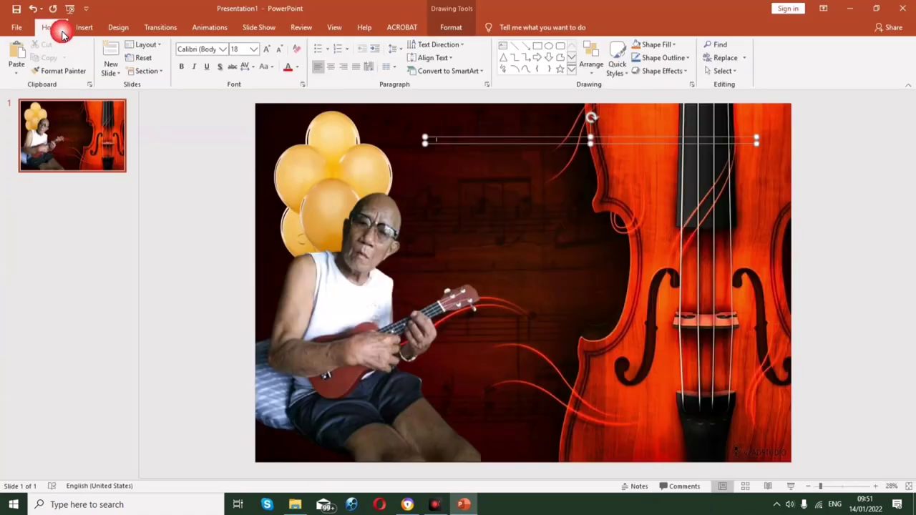
{"action": "key", "text": "ctrl+a"}
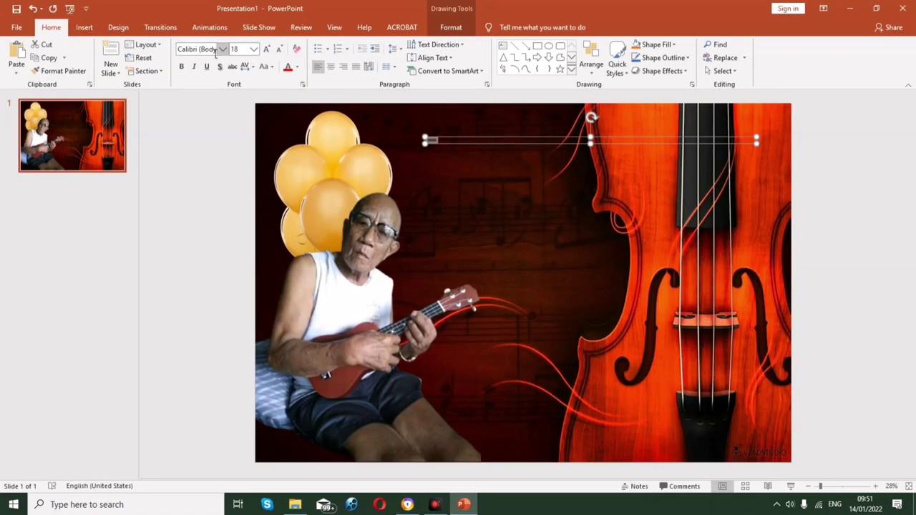
{"action": "left_click", "coordinate": [295, 69]}
{"action": "left_click", "coordinate": [289, 94]}
- Enlarge the text to 344 pt and complete the caption 'Happy Birthday'
{"action": "left_click", "coordinate": [267, 49]}
{"action": "left_click", "coordinate": [266, 49]}
{"action": "left_click", "coordinate": [267, 49]}
{"action": "left_click", "coordinate": [267, 48]}
{"action": "left_click", "coordinate": [266, 48]}
{"action": "left_click", "coordinate": [267, 48]}
{"action": "left_click", "coordinate": [267, 49]}
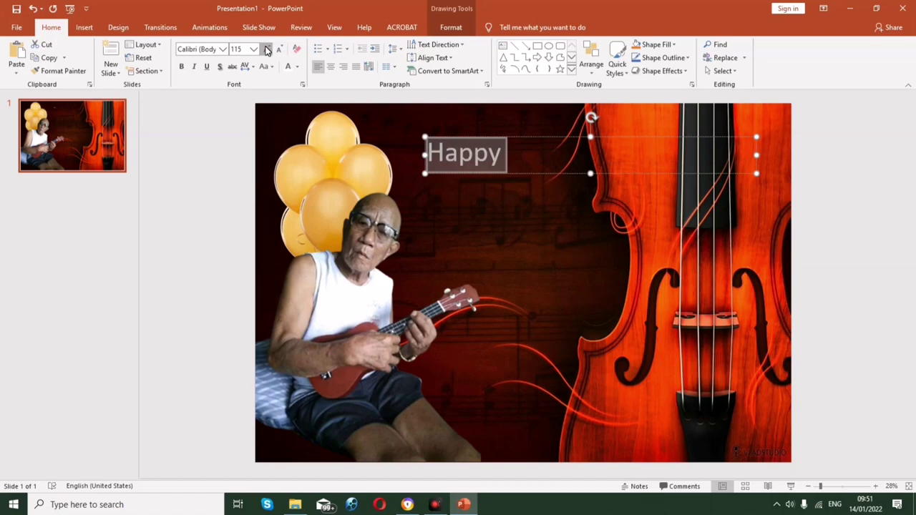
{"action": "left_click", "coordinate": [266, 49]}
{"action": "left_click", "coordinate": [266, 49]}
{"action": "left_click", "coordinate": [266, 48]}
{"action": "left_click", "coordinate": [266, 48]}
{"action": "left_click", "coordinate": [266, 49]}
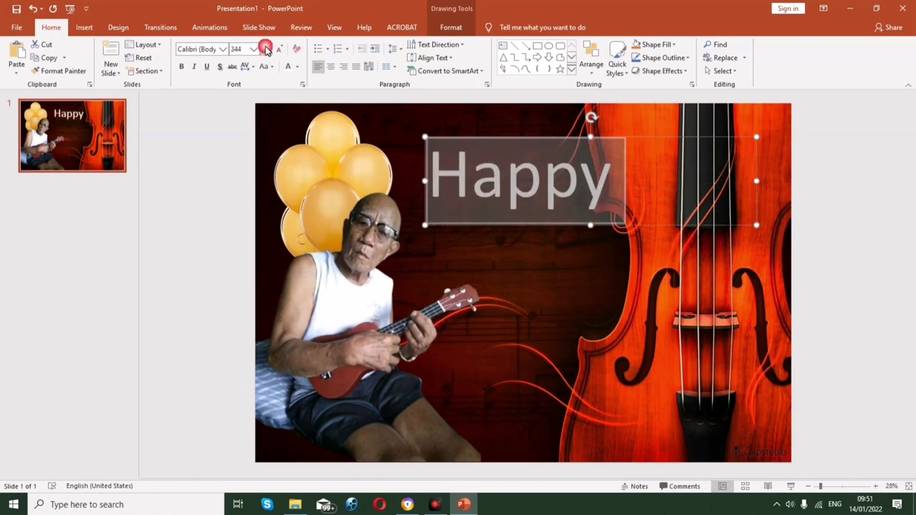
{"action": "left_click", "coordinate": [605, 185]}
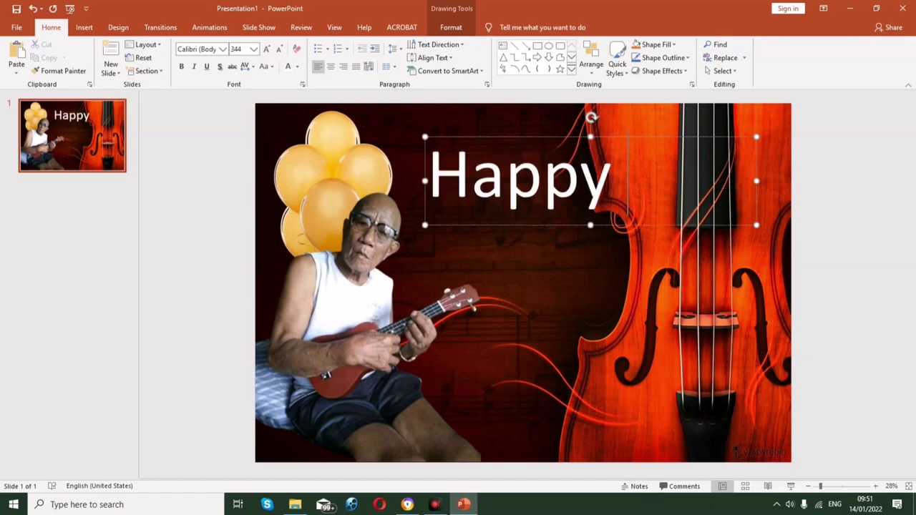
{"action": "type", "text": "Birthd"}
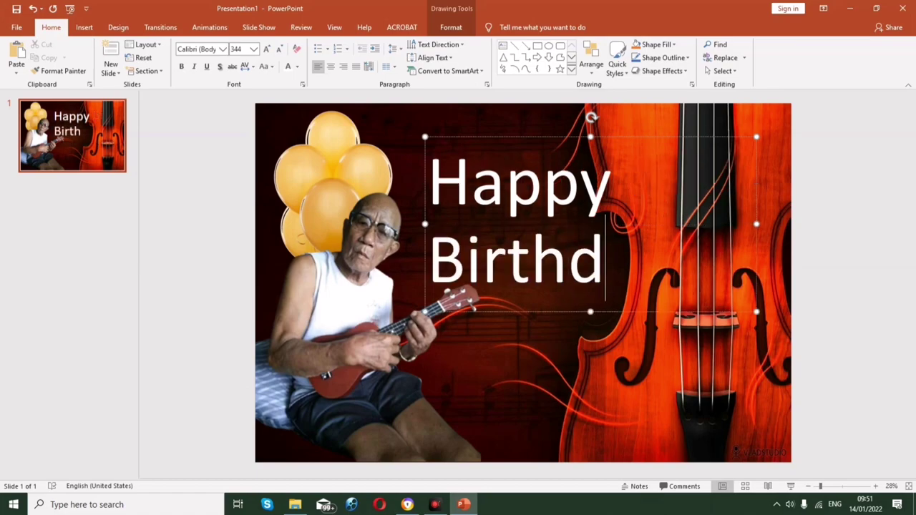
{"action": "type", "text": "ay"}
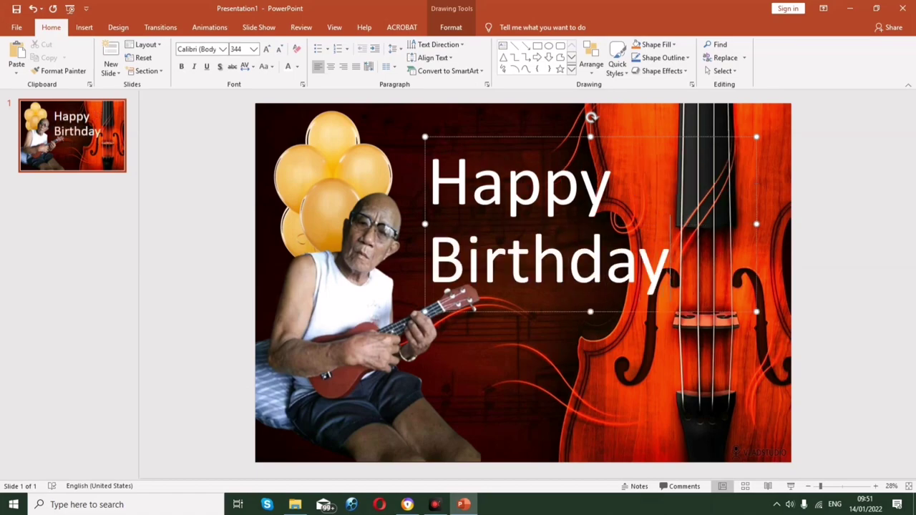
{"action": "key", "text": "ctrl+a"}
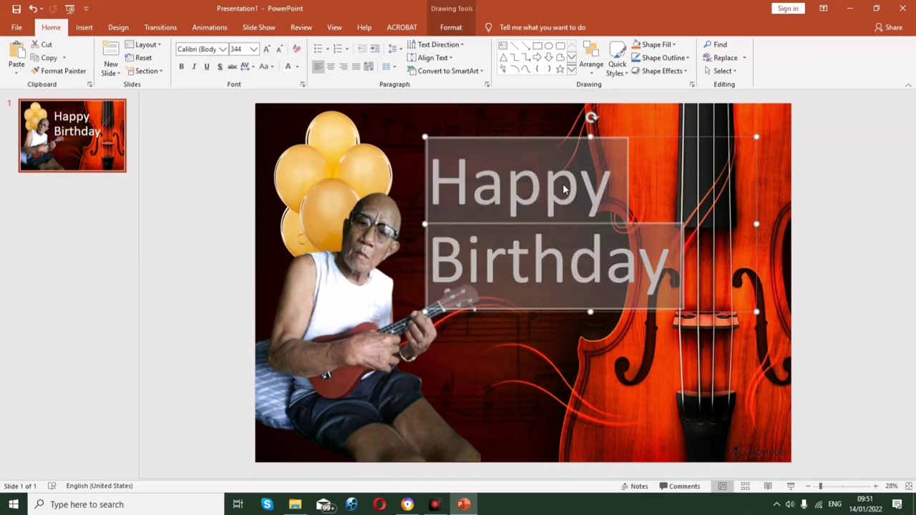
- Apply Advocate Script to the title, widen its box to one line, and move it to the top
{"action": "left_click", "coordinate": [224, 49]}
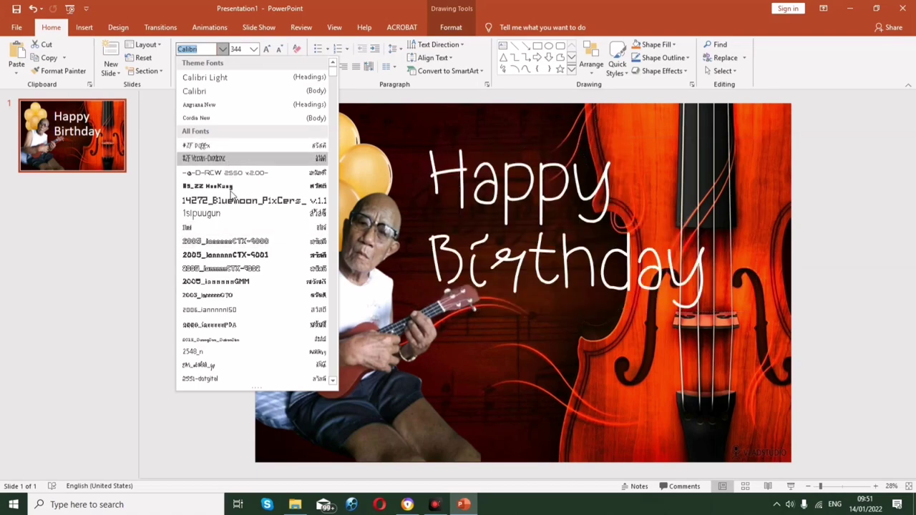
{"action": "scroll", "coordinate": [230, 236], "scroll_direction": "down", "scroll_amount": 6}
{"action": "scroll", "coordinate": [230, 299], "scroll_direction": "down", "scroll_amount": 8}
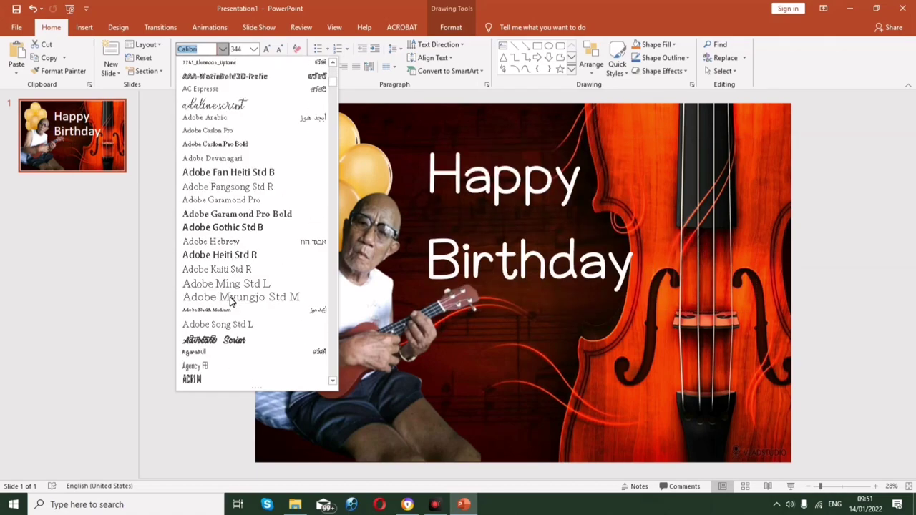
{"action": "left_click", "coordinate": [227, 342]}
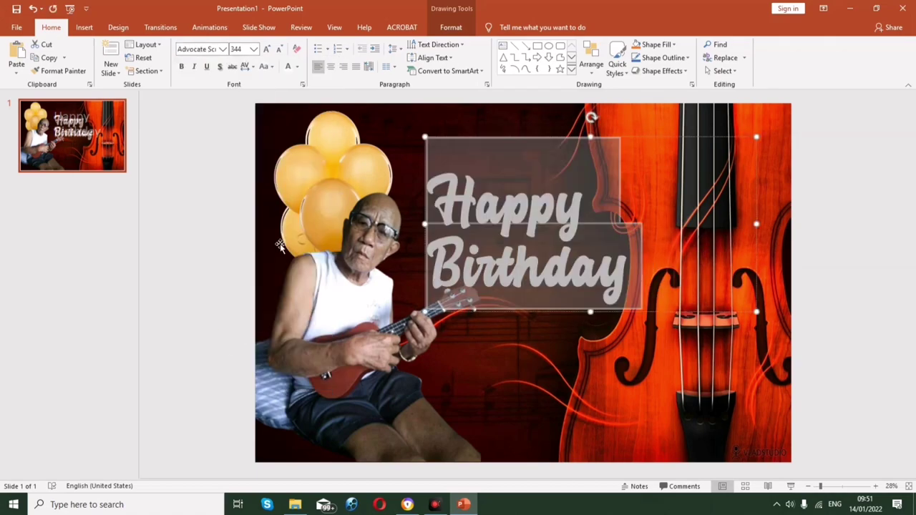
{"action": "left_click_drag", "start_coordinate": [762, 224], "coordinate": [914, 225]}
{"action": "left_click_drag", "start_coordinate": [802, 145], "coordinate": [768, 122]}
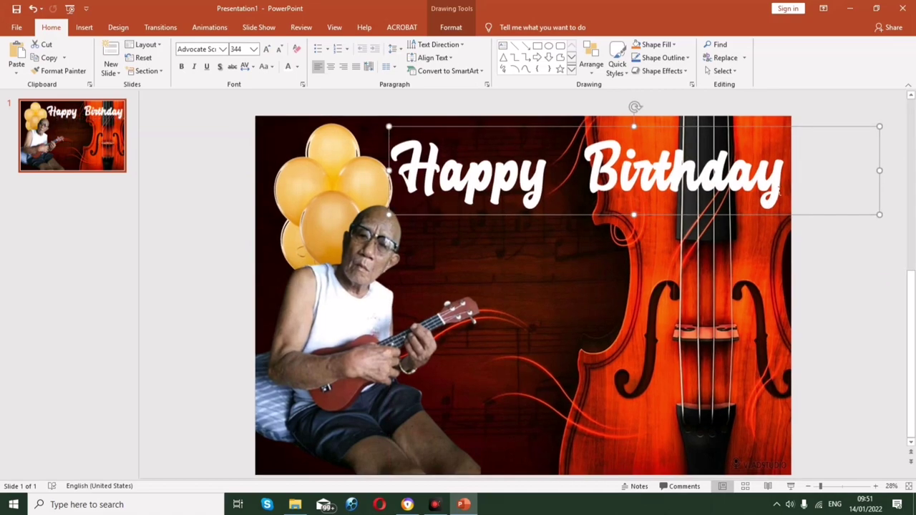